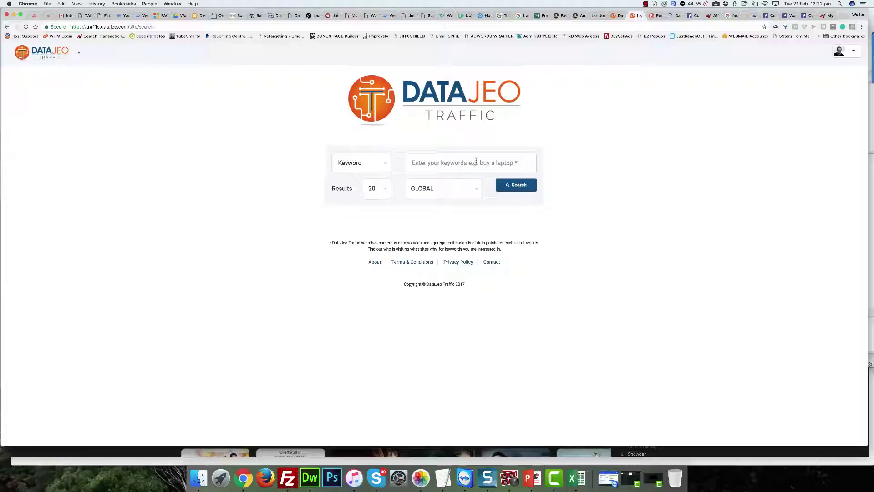
Step: Run a global keyword search for "coffee cup" with 20 results
click(476, 160)
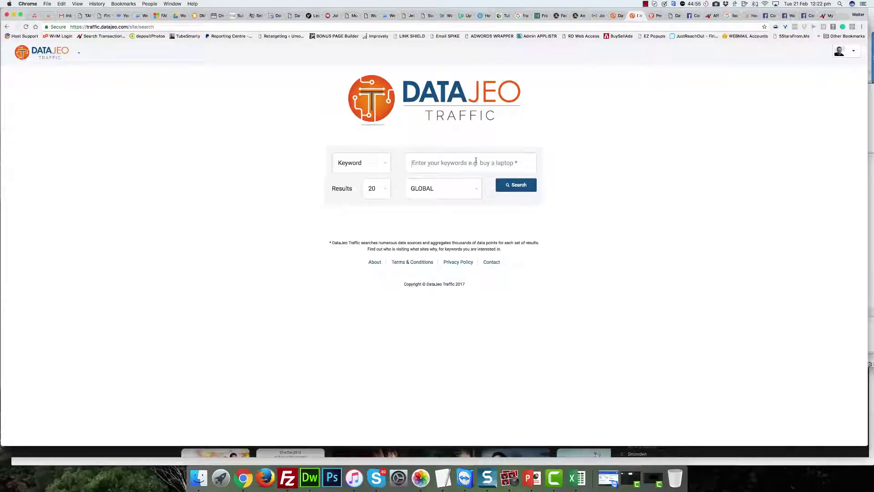
click(446, 163)
text(Co)
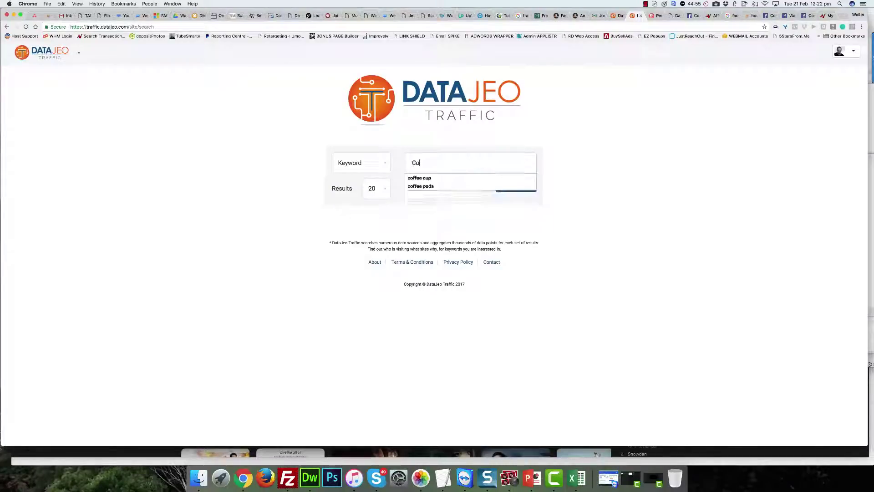
text(ffee Cups)
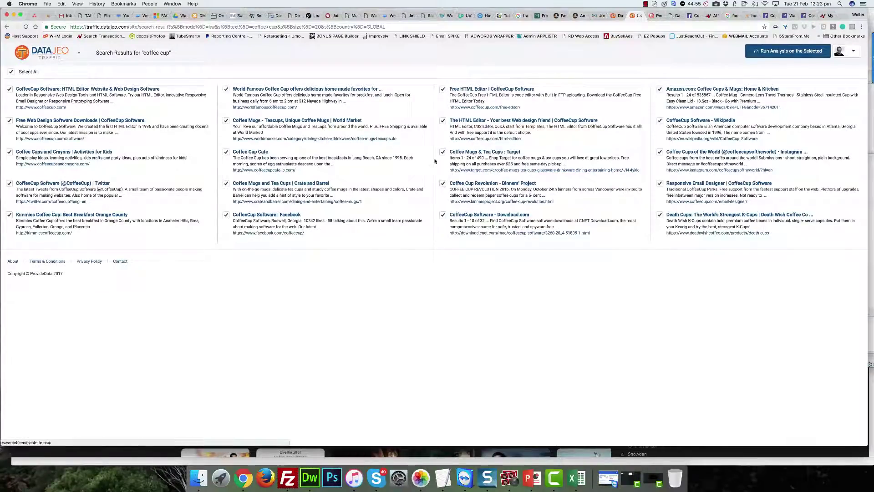
Step: Limit the selection to the Coffee Cups and Crayons result and preview its website
click(11, 72)
click(9, 152)
click(52, 164)
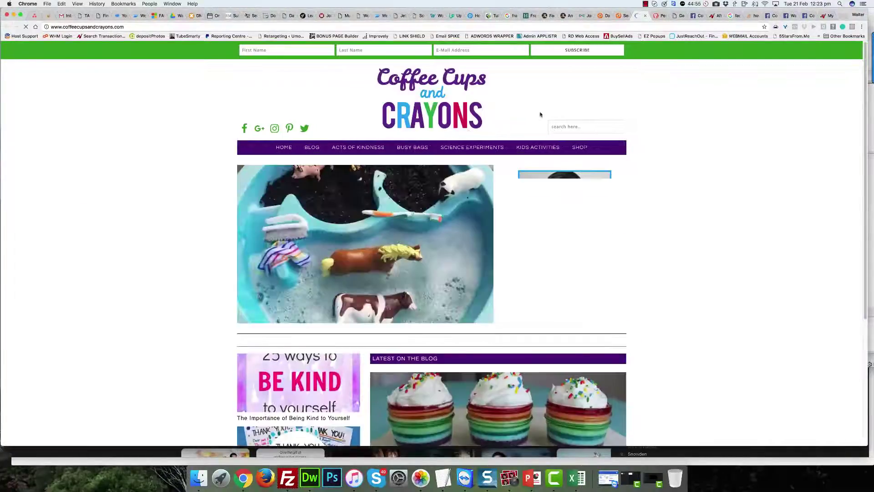
click(645, 15)
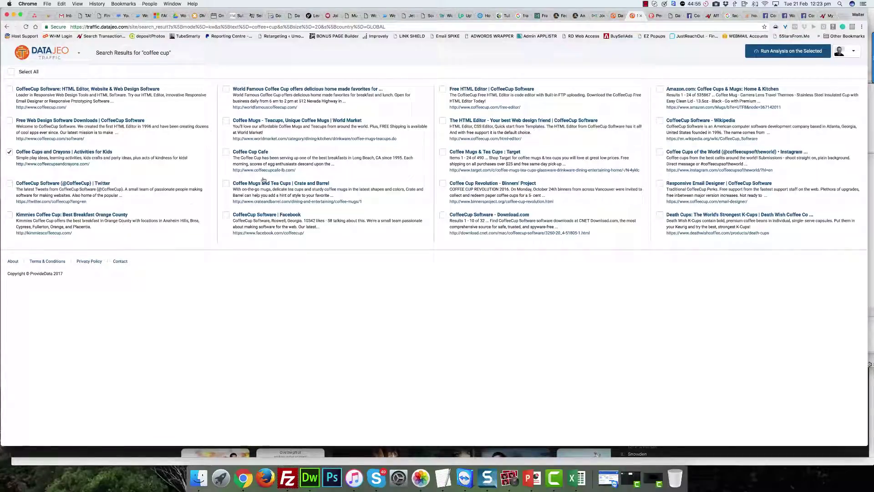
Step: Add the Coffee Cup Cafe, Crate and Barrel mugs and Target mugs results to the selection and run the analysis on them
click(230, 153)
click(228, 184)
click(444, 153)
click(800, 52)
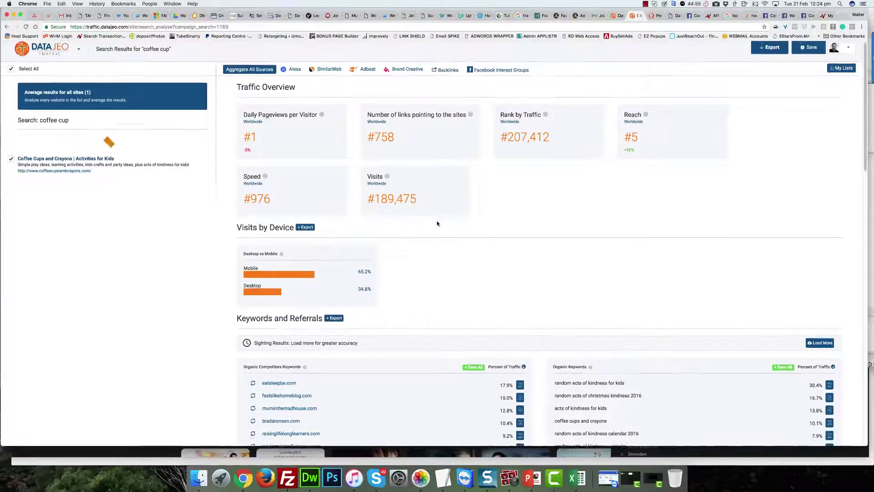
Step: Review the Traffic Overview figures and the mobile versus desktop shares under Visits by Device
scroll(437, 223, down, 1)
scroll(437, 223, down, 3)
scroll(437, 223, up, 4)
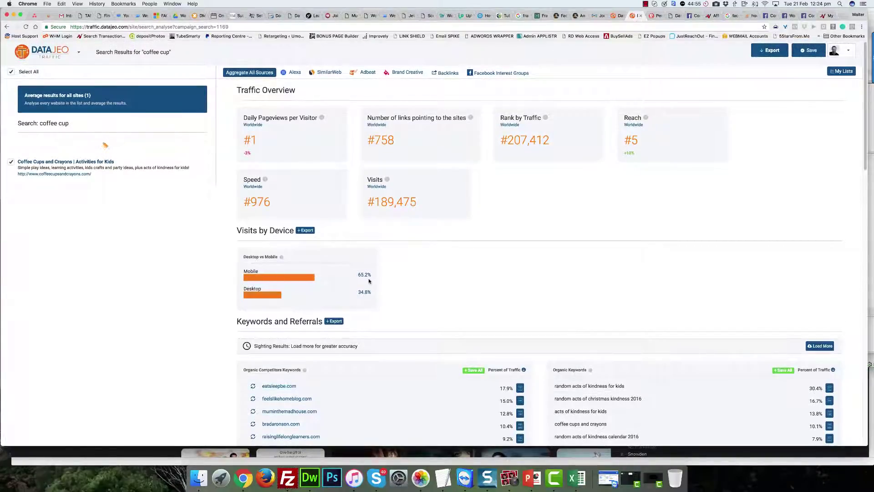
drag(358, 275, 380, 282)
scroll(381, 282, down, 2)
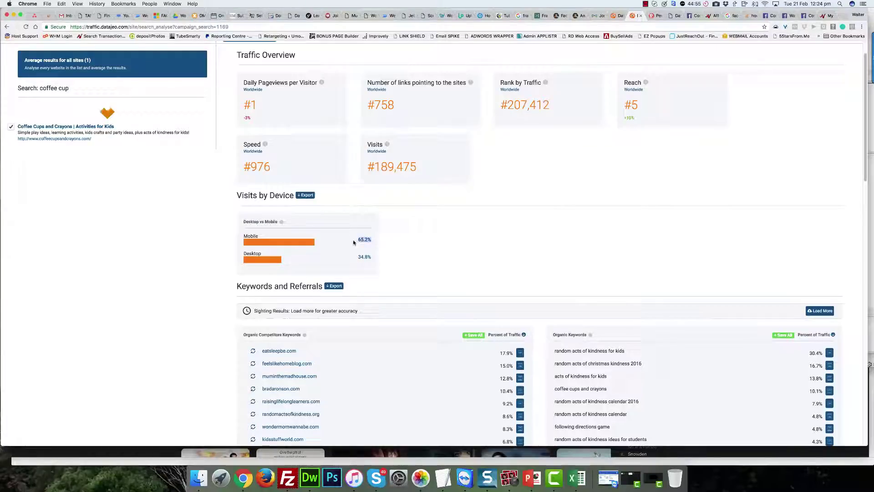
click(364, 258)
Step: Examine the organic competitors and organic keywords with their traffic percentages under Keywords and Referrals
scroll(392, 255, down, 5)
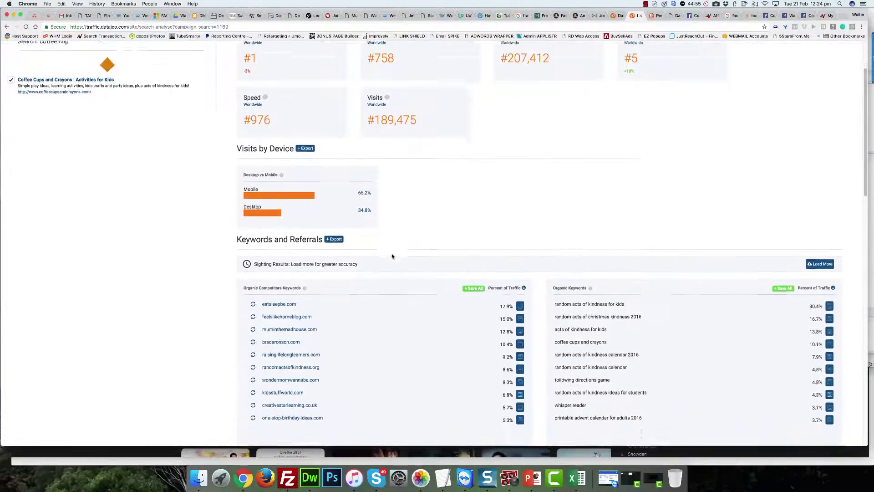
mouse_move(306, 251)
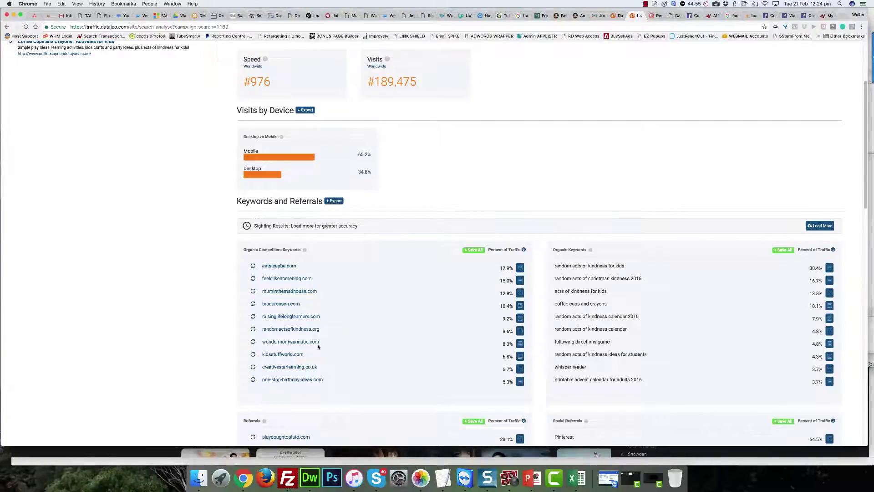
scroll(329, 284, up, 1)
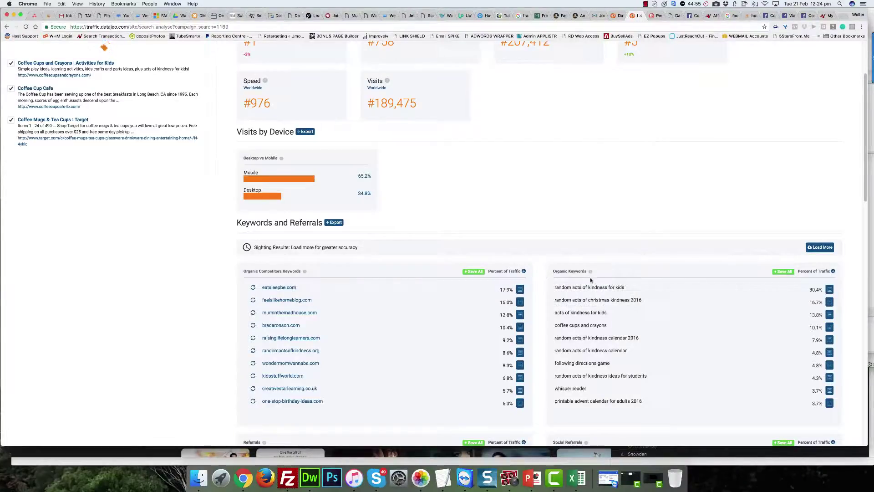
mouse_move(591, 274)
scroll(596, 330, down, 3)
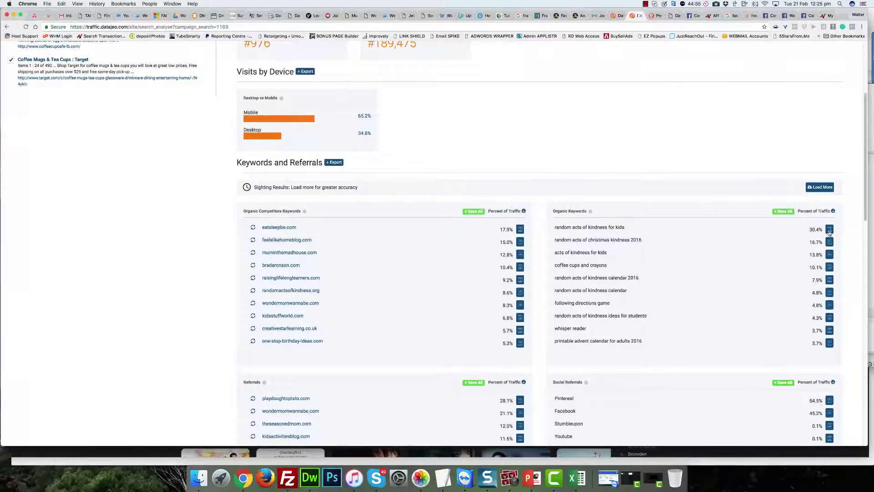
scroll(830, 232, down, 7)
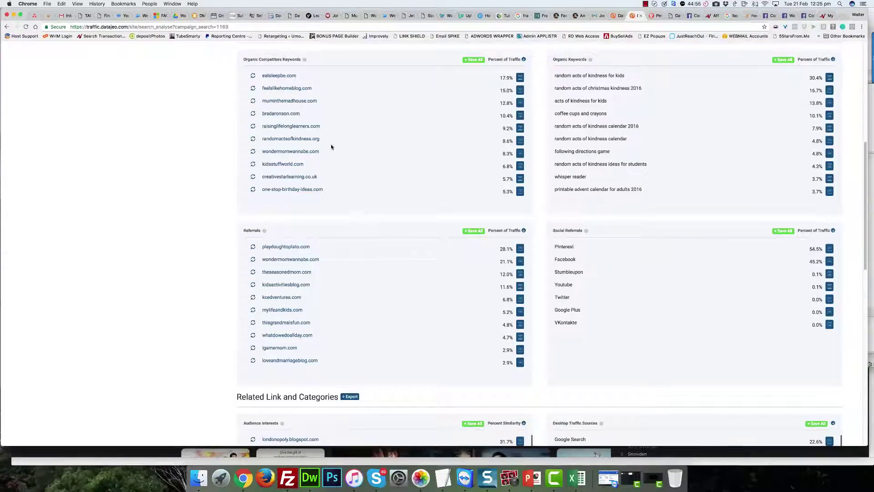
scroll(320, 147, up, 8)
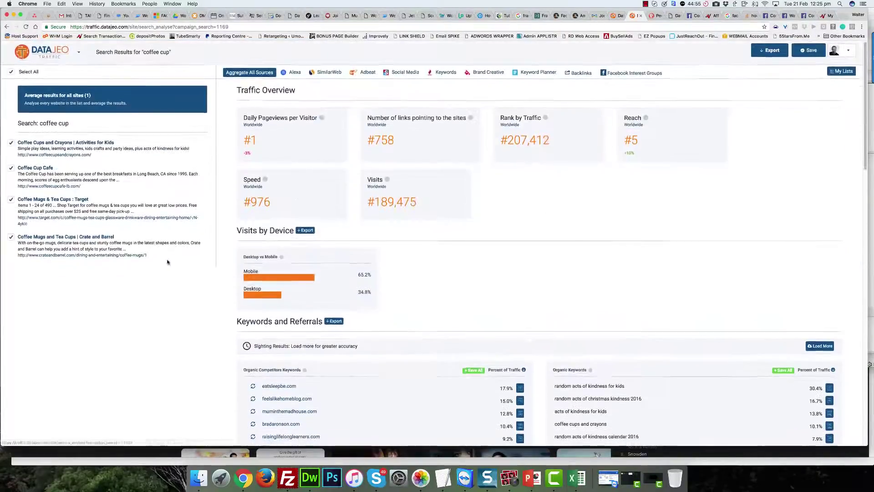
Step: Compare the traffic shares of the referring sites and social networks, especially Pinterest and Facebook
scroll(438, 286, down, 2)
scroll(438, 287, down, 5)
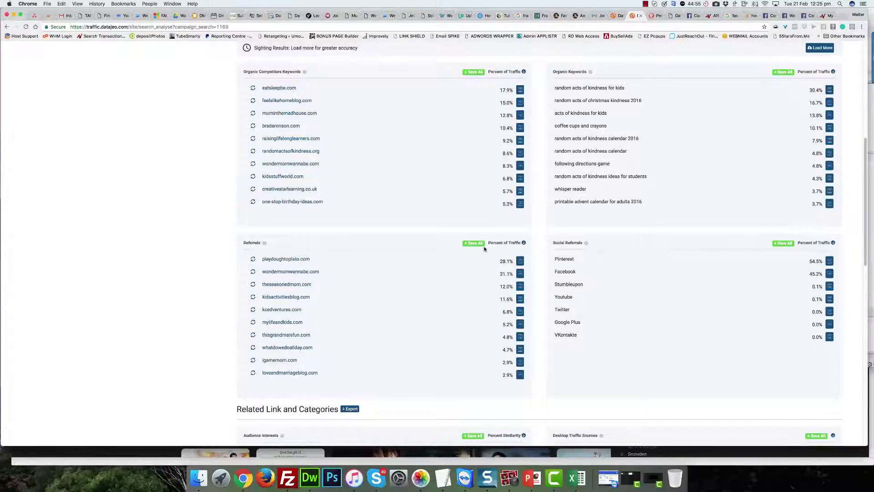
scroll(576, 266, down, 2)
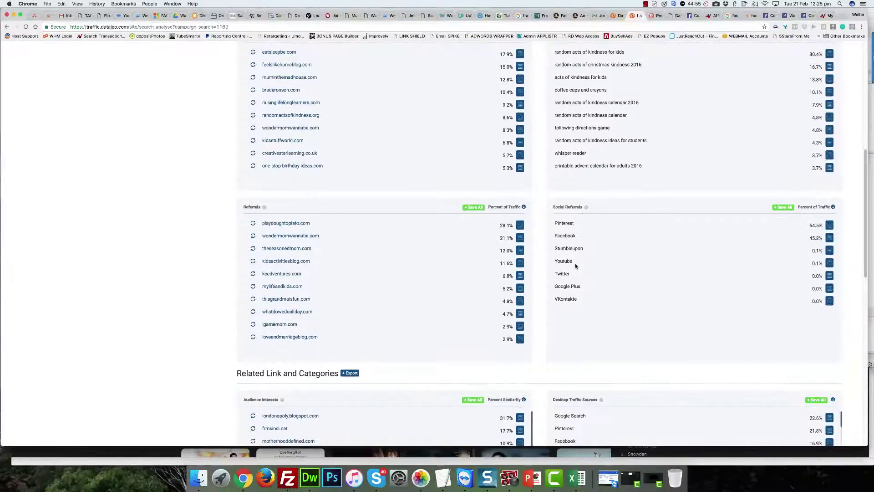
triple_click(809, 226)
click(809, 227)
mouse_move(825, 228)
mouse_down()
mouse_move(811, 225)
mouse_move(813, 236)
mouse_up()
Step: Read through the Audience Interests list of related sites and their similarity percentages under Related Link and Categories
scroll(761, 252, down, 5)
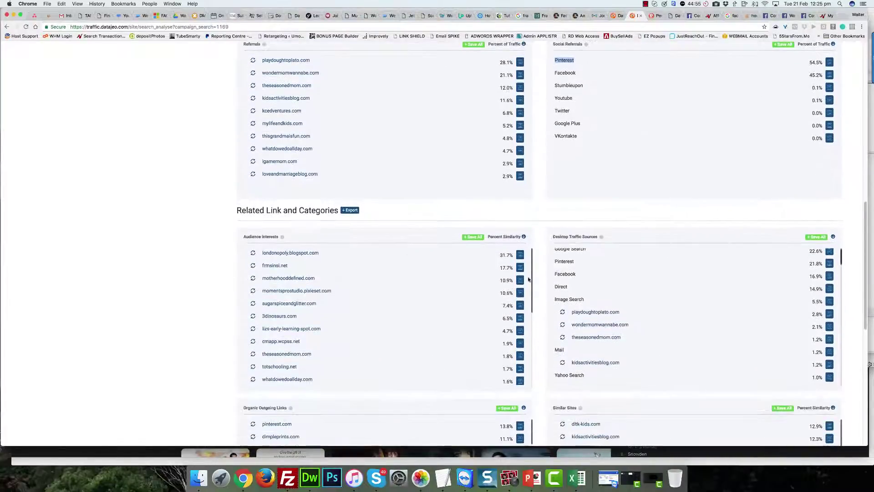
scroll(413, 278, down, 3)
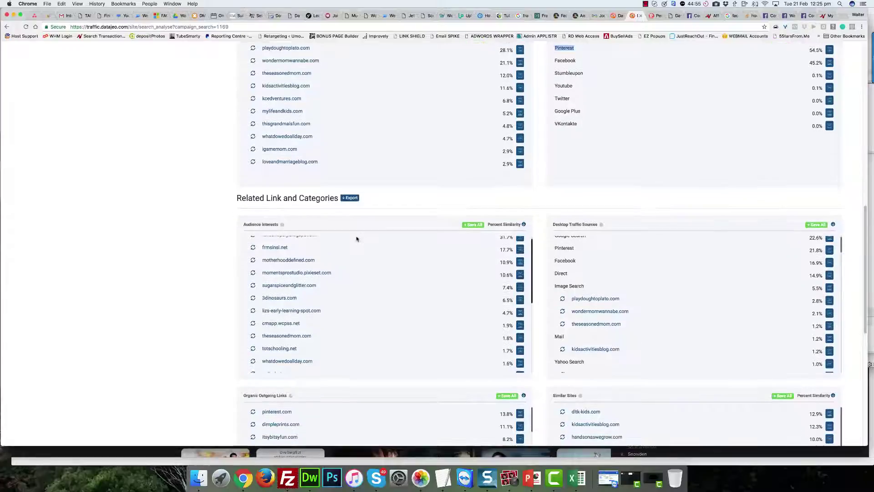
scroll(356, 239, up, 6)
scroll(347, 296, down, 3)
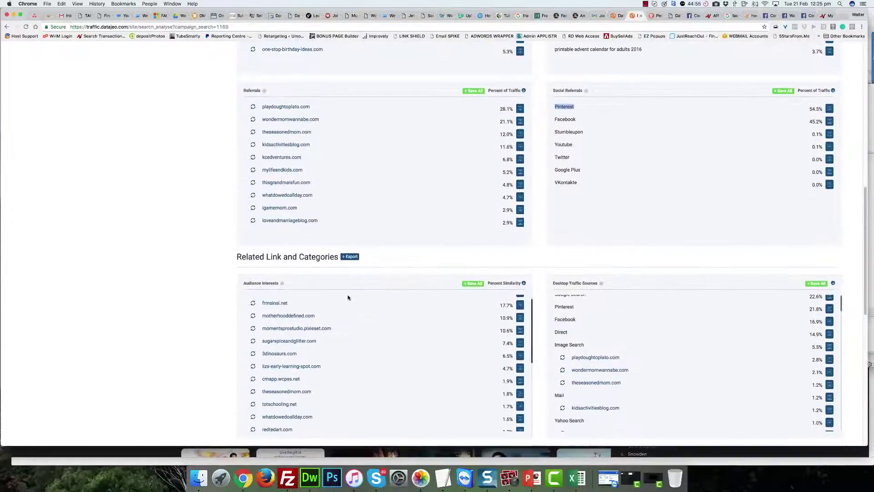
scroll(375, 284, up, 2)
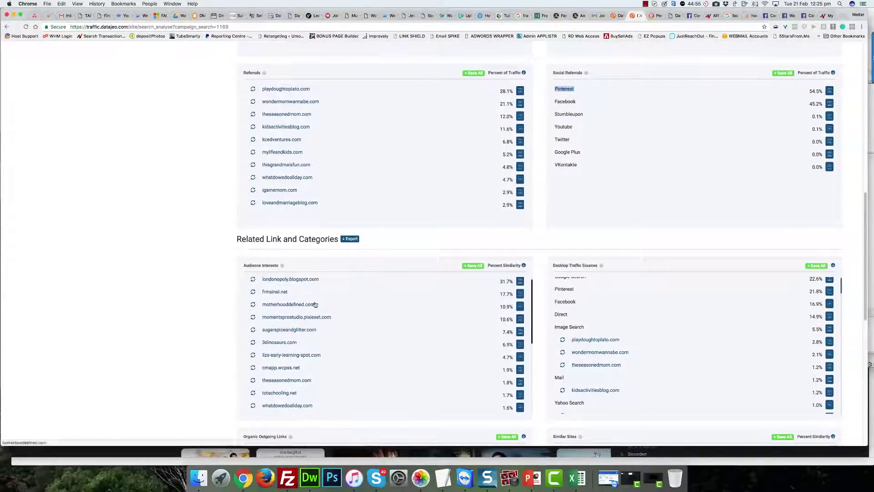
mouse_move(282, 269)
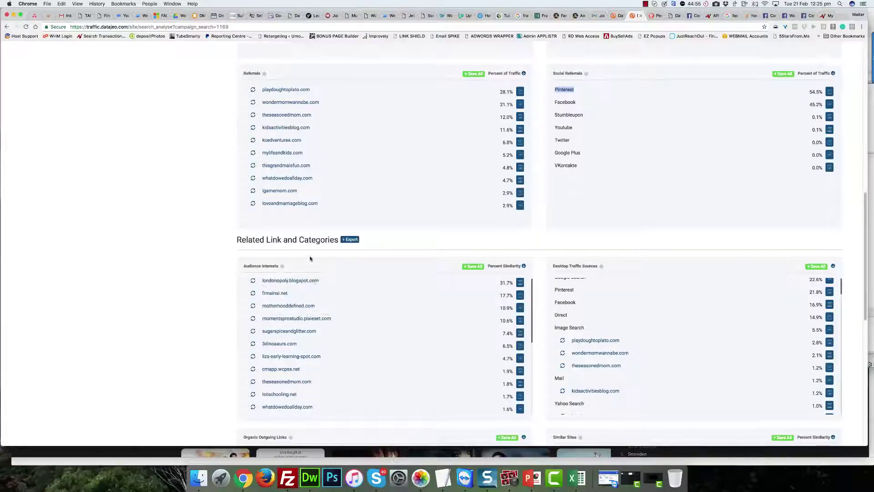
scroll(299, 286, down, 5)
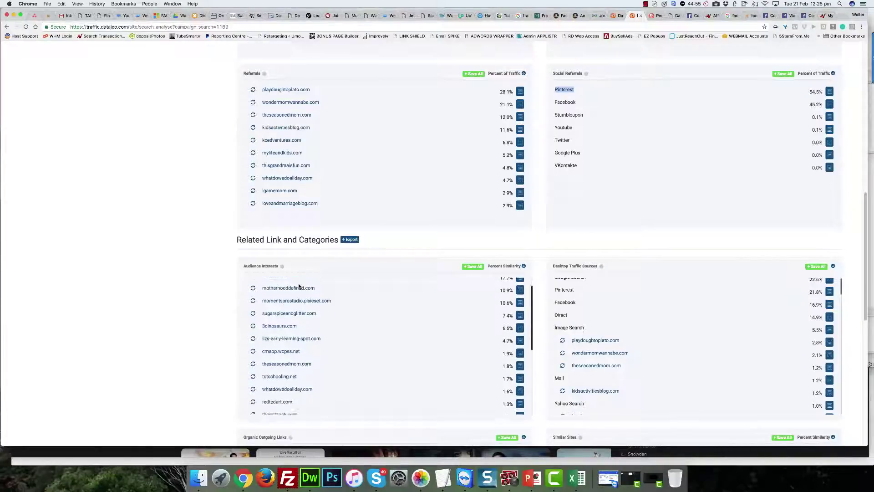
scroll(147, 64, up, 1)
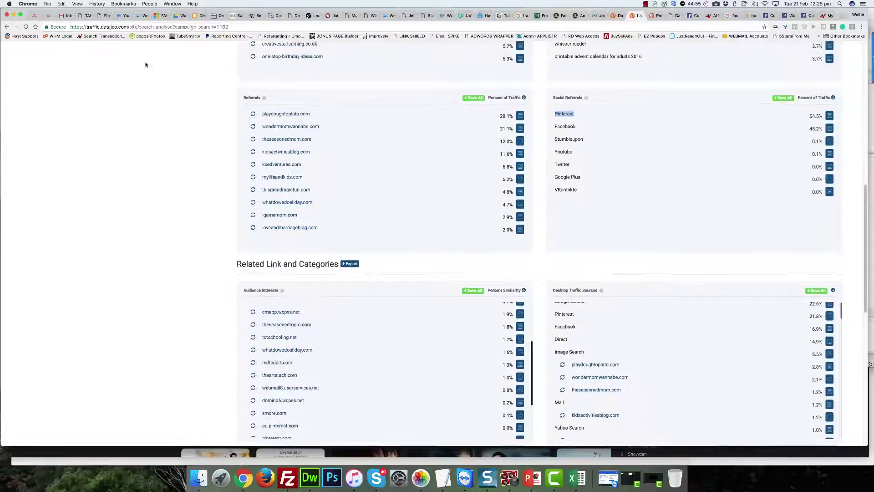
scroll(210, 308, down, 5)
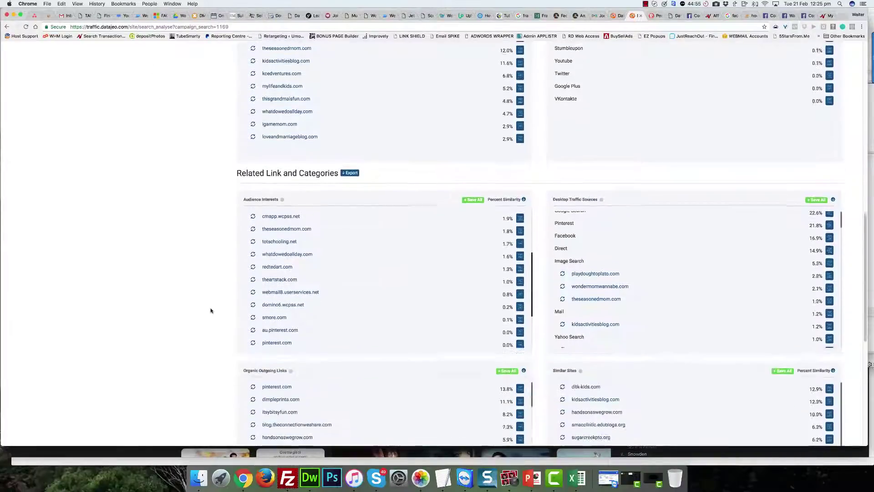
scroll(301, 283, up, 1)
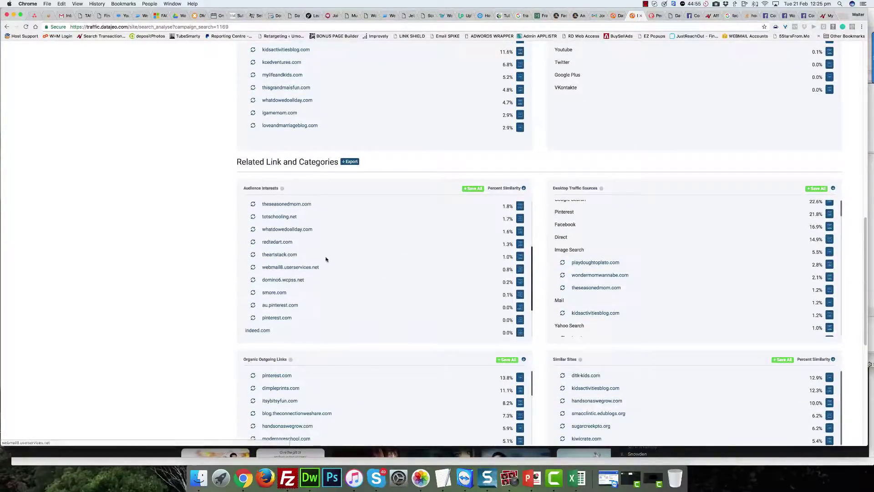
scroll(313, 267, up, 4)
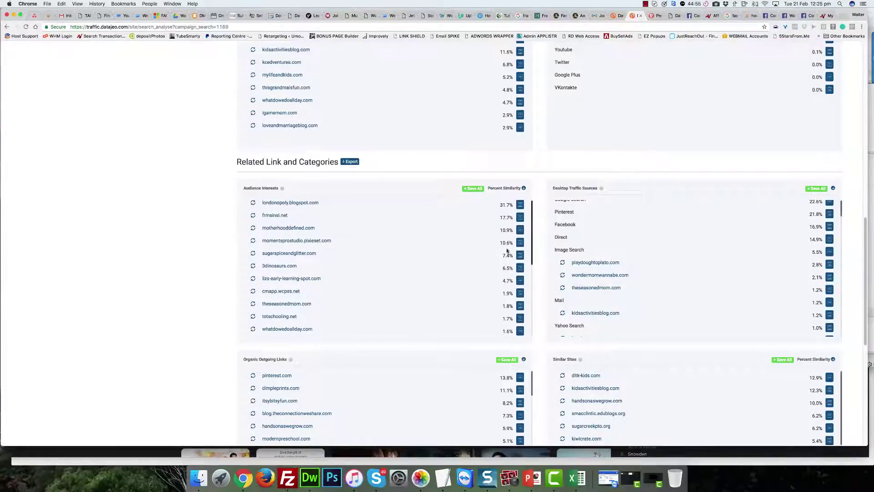
Step: Look through the Desktop Traffic Sources list, including the search engines and referring sites
scroll(646, 246, up, 1)
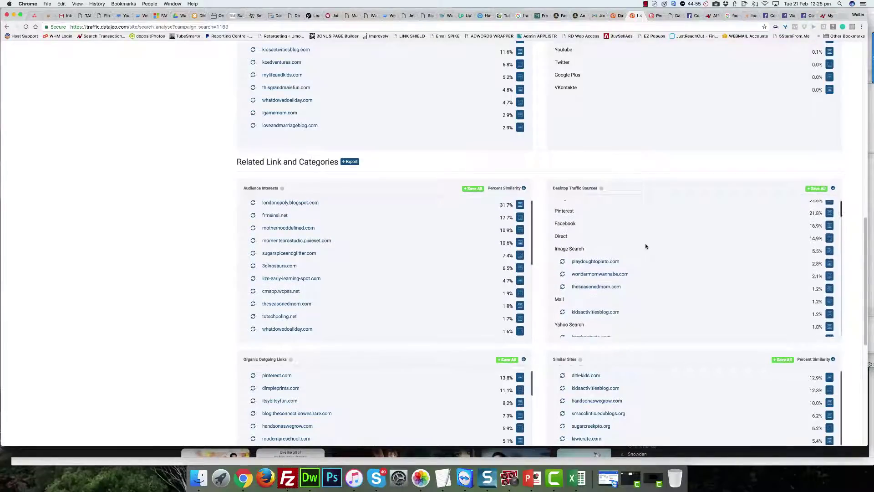
scroll(646, 246, down, 2)
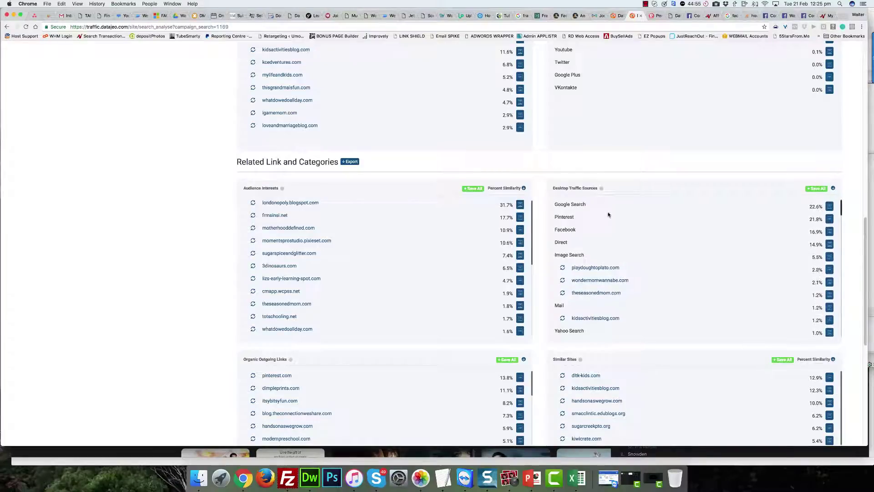
scroll(817, 201, up, 3)
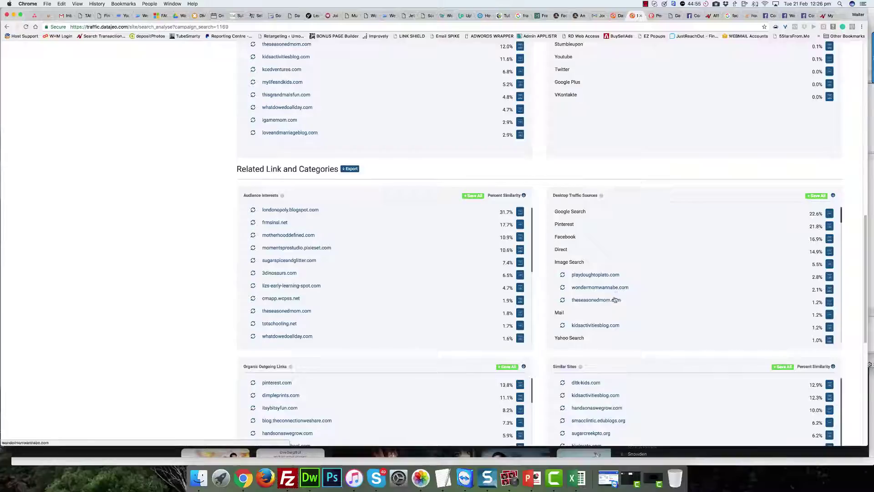
scroll(663, 298, down, 2)
scroll(662, 298, down, 5)
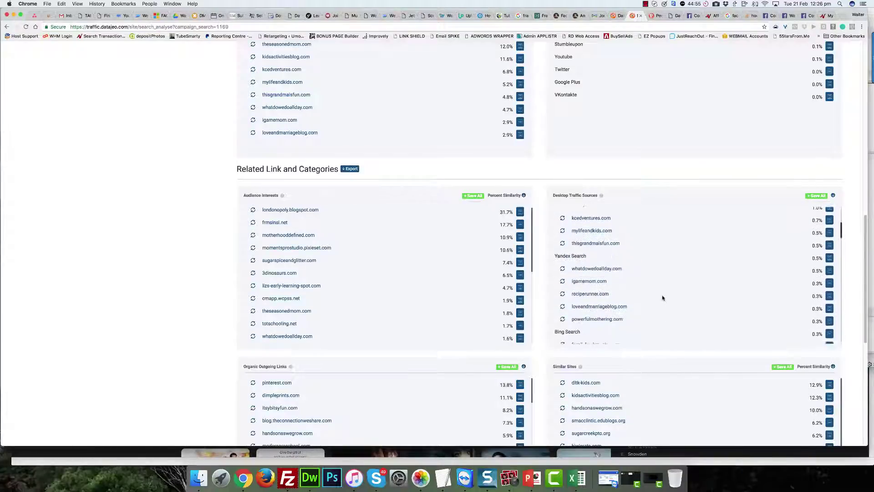
scroll(541, 329, down, 5)
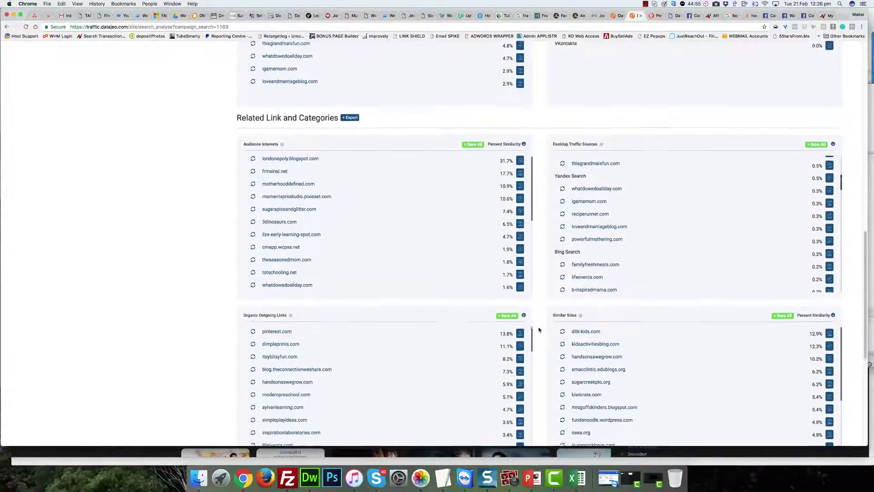
Step: Inspect the Organic Outgoing Links and Similar Sites lists with their percentages
scroll(540, 328, down, 4)
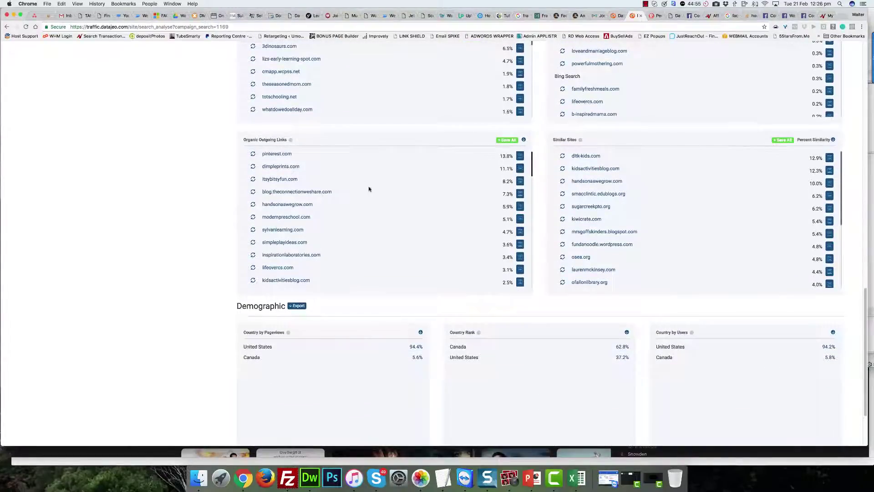
scroll(333, 185, down, 4)
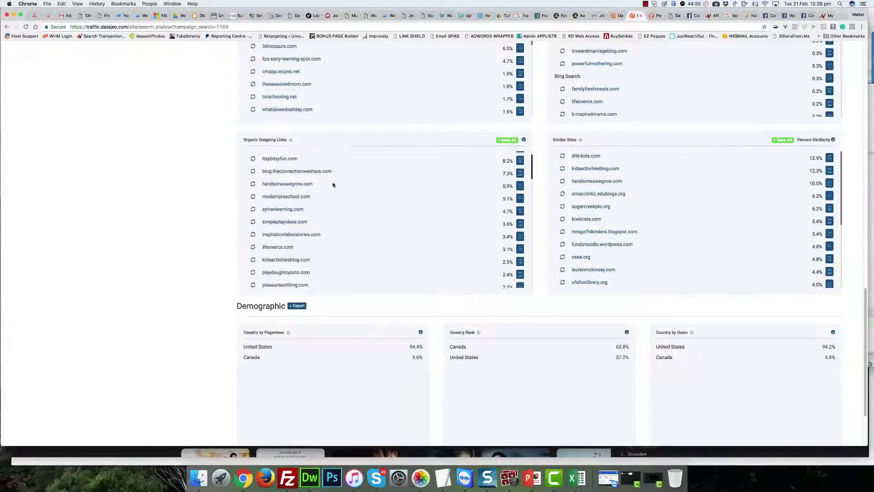
scroll(333, 184, up, 5)
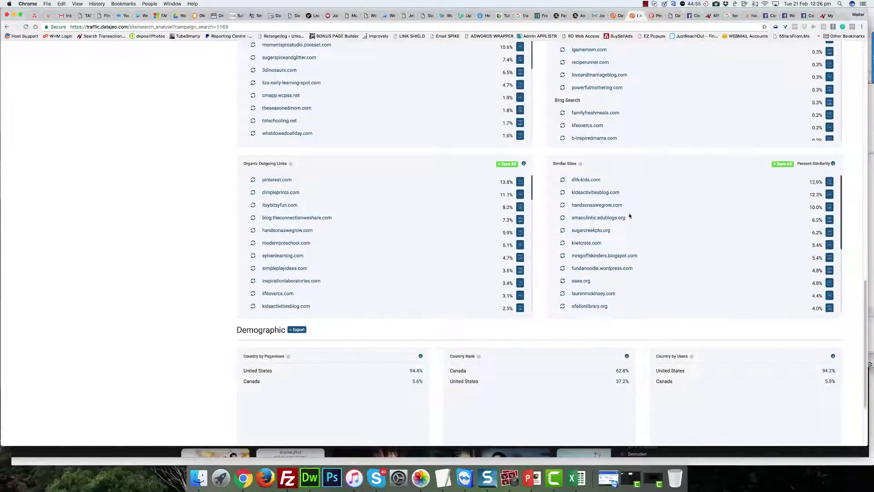
scroll(635, 250, down, 1)
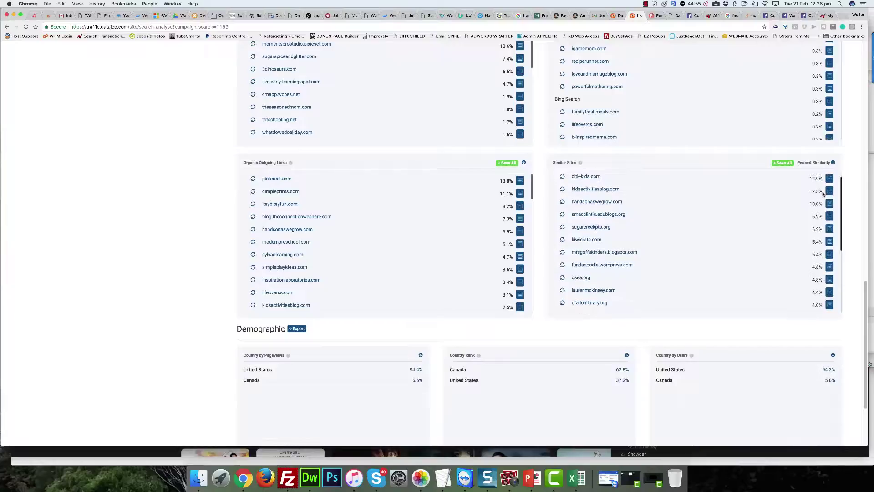
Step: Review the Demographic country breakdowns by pageviews, rank and users below the Similar Sites list
scroll(796, 196, up, 1)
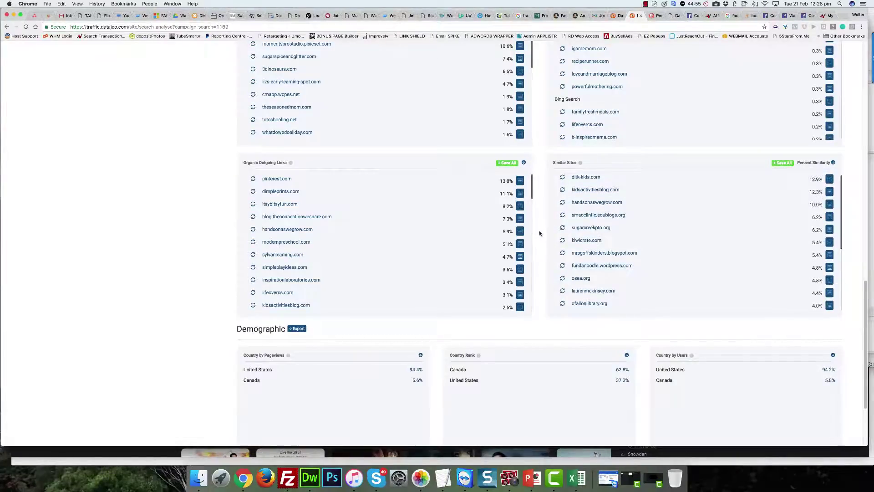
scroll(337, 252, down, 5)
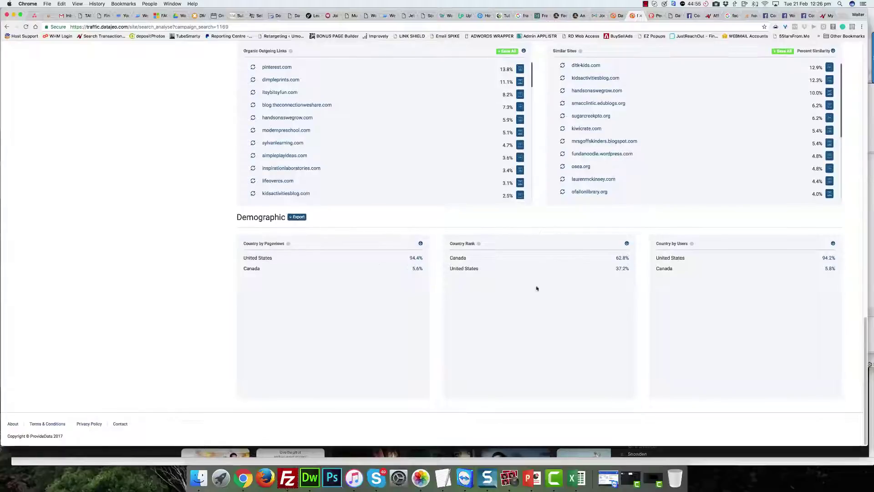
scroll(524, 276, up, 20)
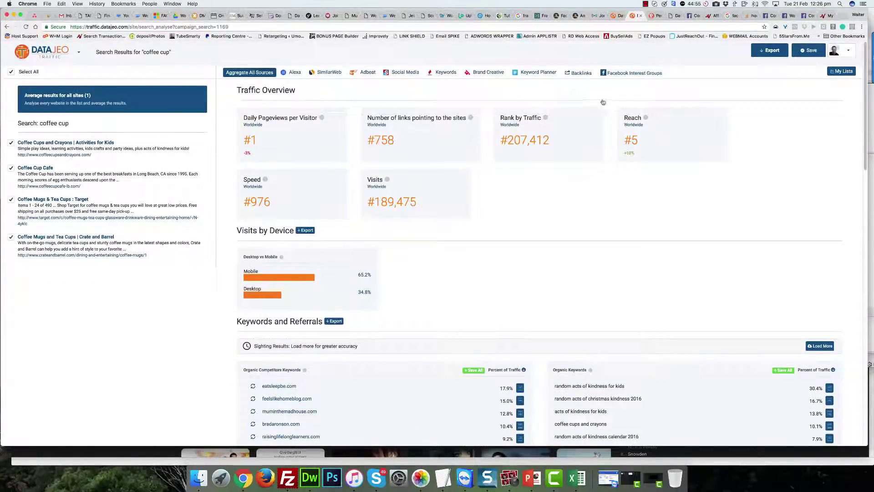
Step: Examine the Keyword Planner data, including the monthly search chart and each mug keyword's average monthly searches and competition
click(531, 74)
scroll(201, 316, down, 3)
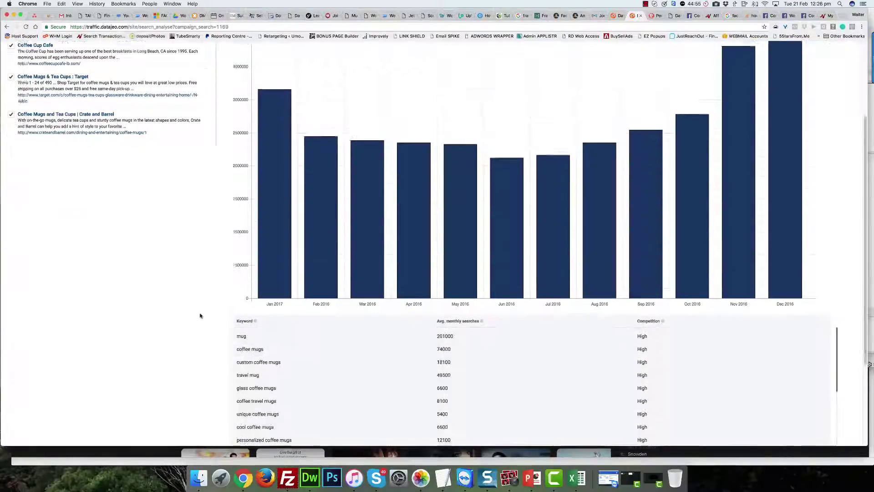
scroll(200, 316, down, 3)
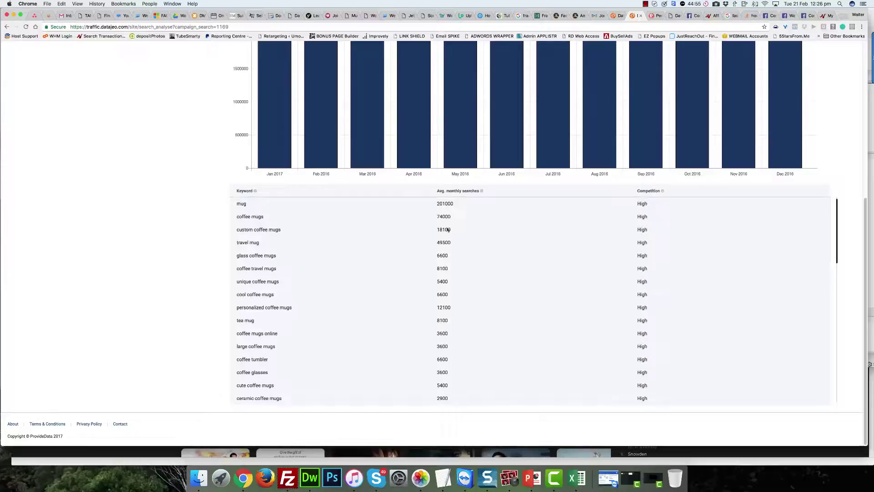
scroll(441, 313, down, 2)
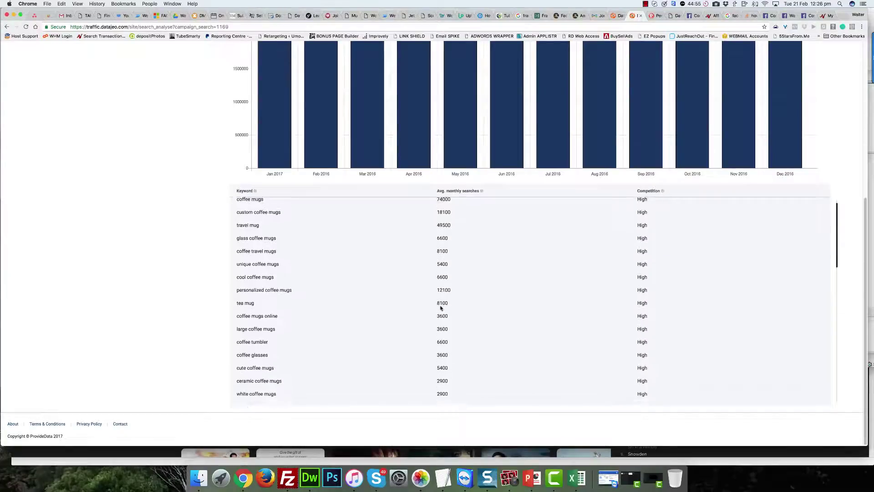
scroll(440, 308, down, 10)
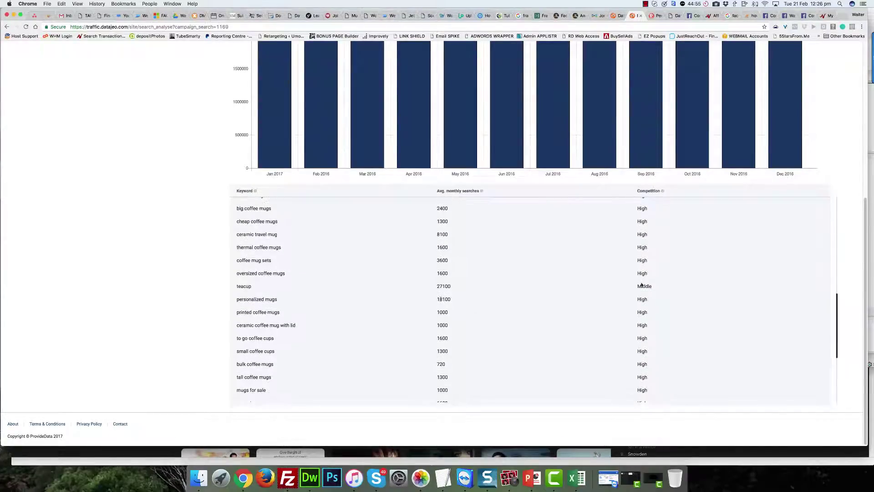
scroll(641, 285, down, 3)
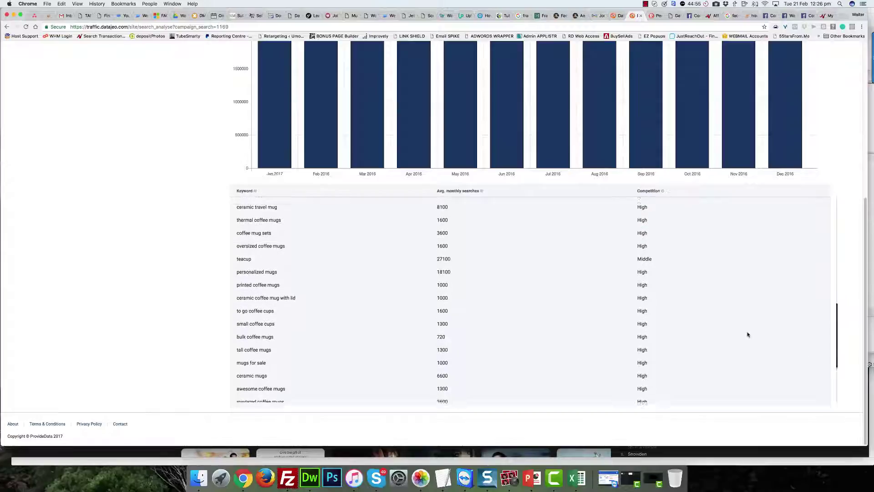
scroll(747, 335, up, 15)
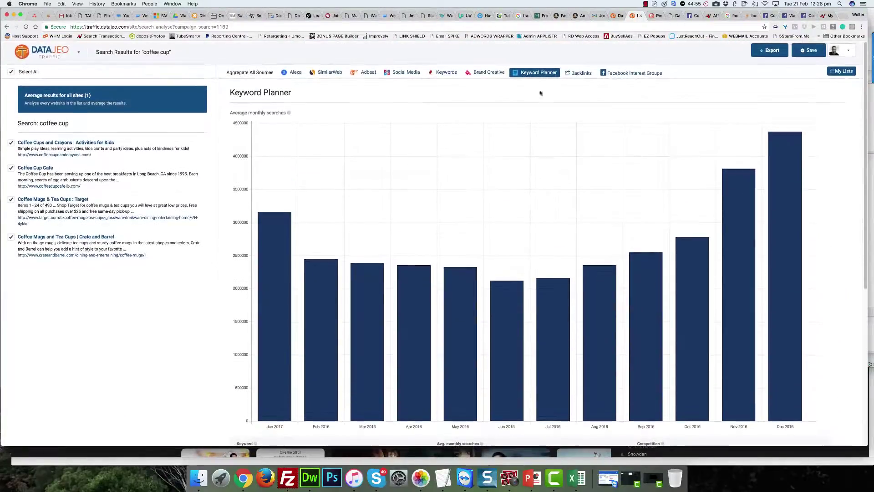
Step: View the Google, YouTube and Amazon keyword tables, and look through the Brand Creative ads for the selected sites
click(438, 73)
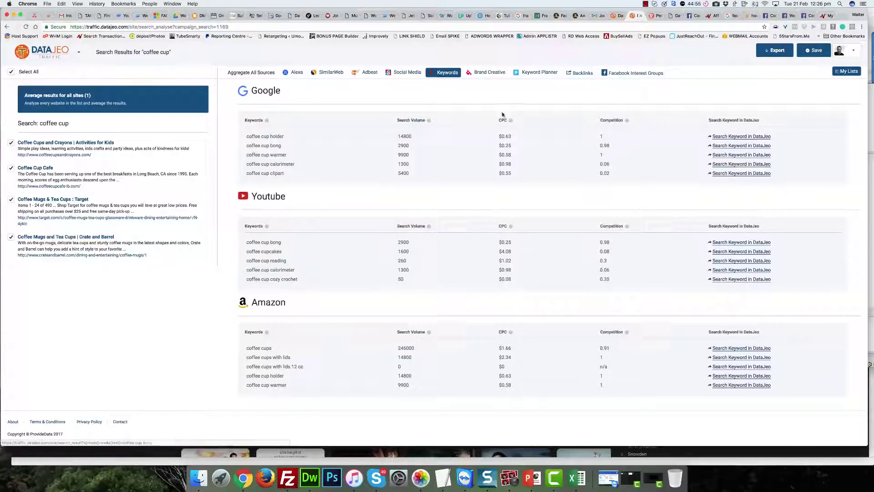
click(489, 72)
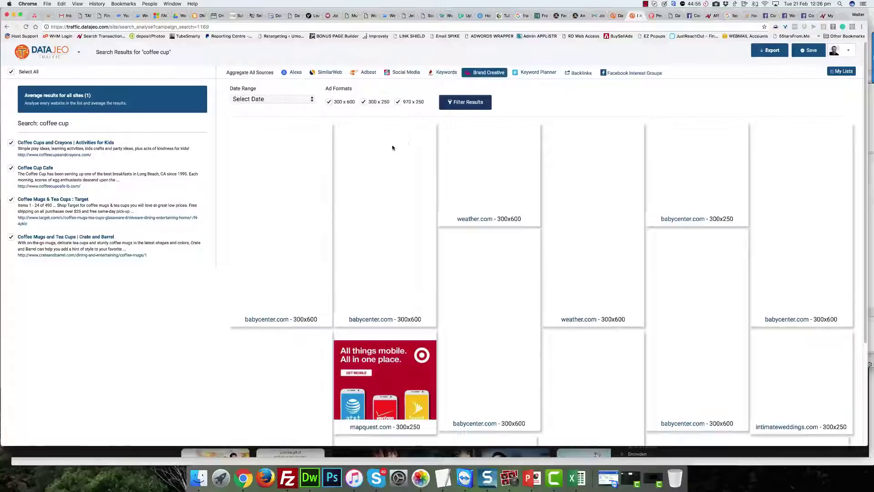
scroll(343, 166, down, 5)
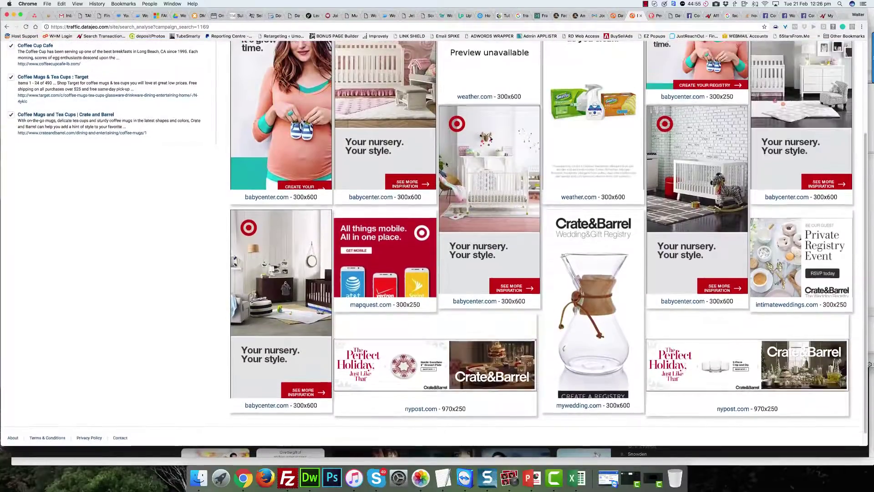
scroll(410, 243, down, 1)
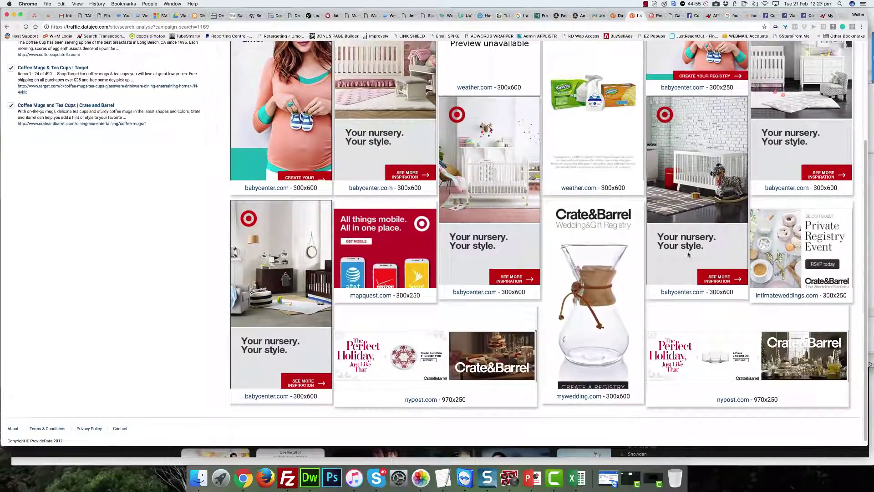
scroll(689, 255, up, 5)
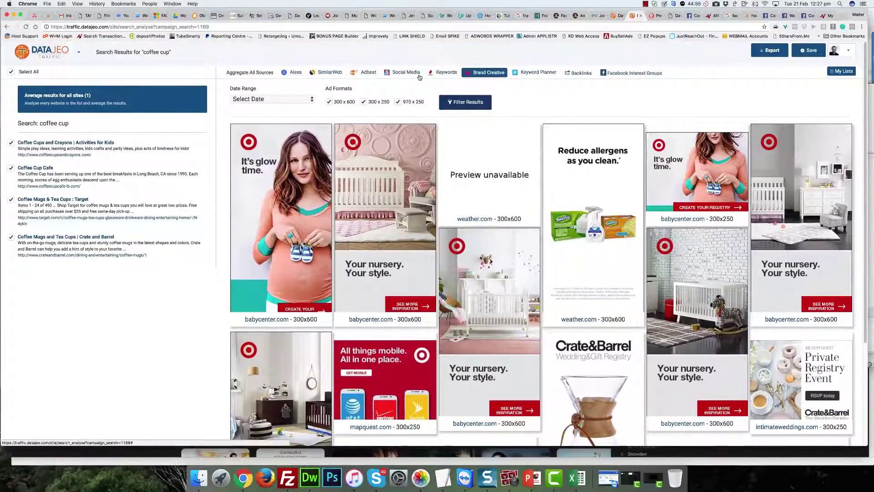
Step: Look through the Social Media data for the top YouTube channels, Facebook pages and Twitter accounts with their subscriber numbers
click(404, 74)
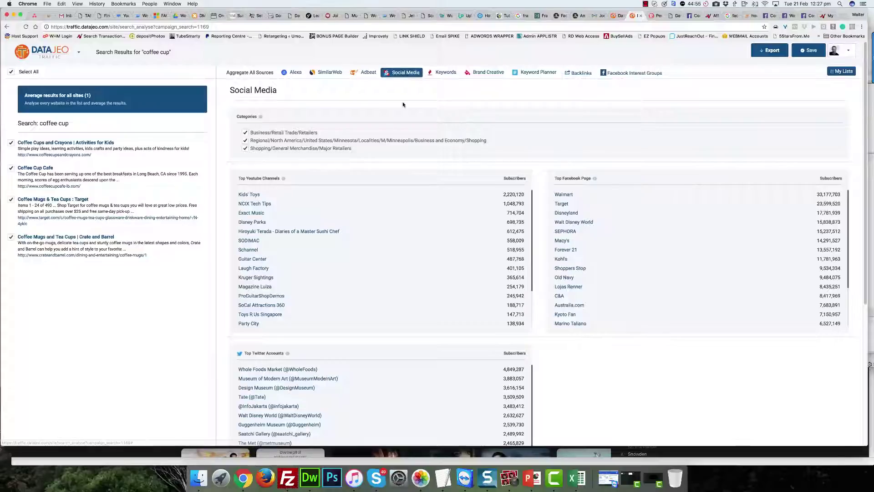
scroll(403, 105, down, 2)
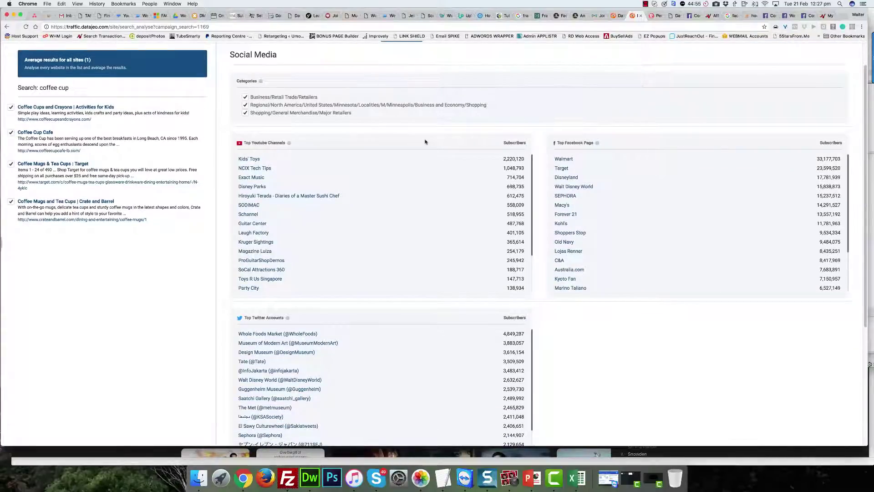
scroll(365, 242, down, 1)
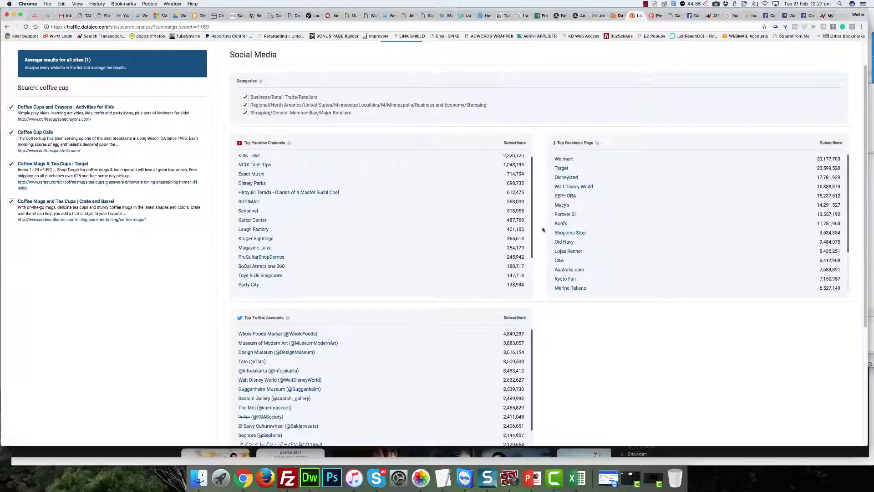
scroll(543, 229, down, 3)
scroll(543, 230, down, 1)
scroll(389, 272, down, 1)
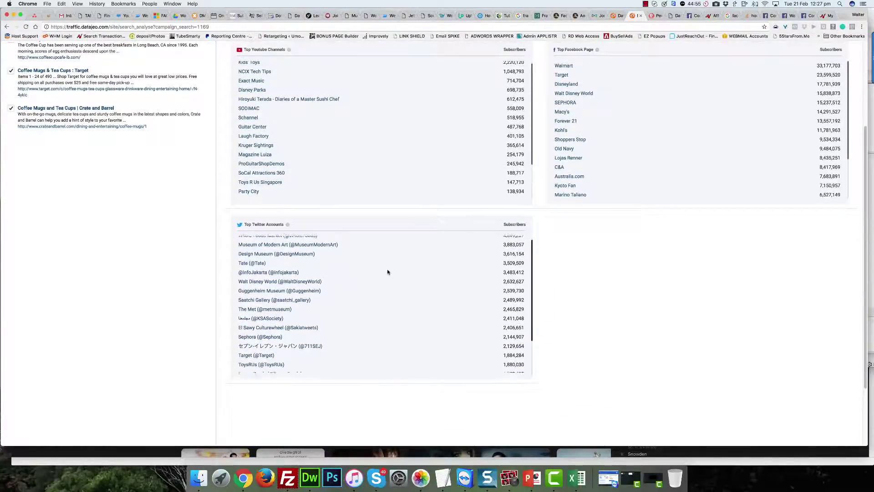
scroll(388, 272, up, 1)
scroll(542, 206, up, 6)
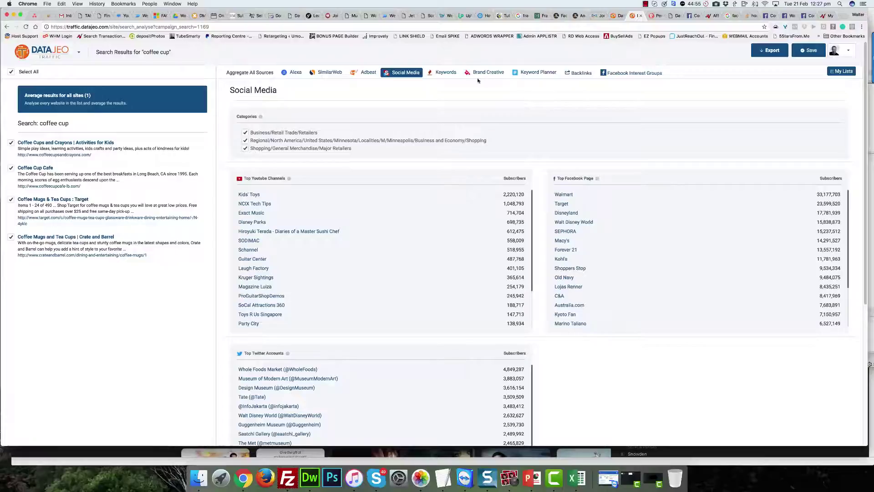
Step: Read through the Facebook Interest Groups for coffee cup and their numbers of likes, with all groups selected
click(633, 73)
scroll(401, 186, down, 10)
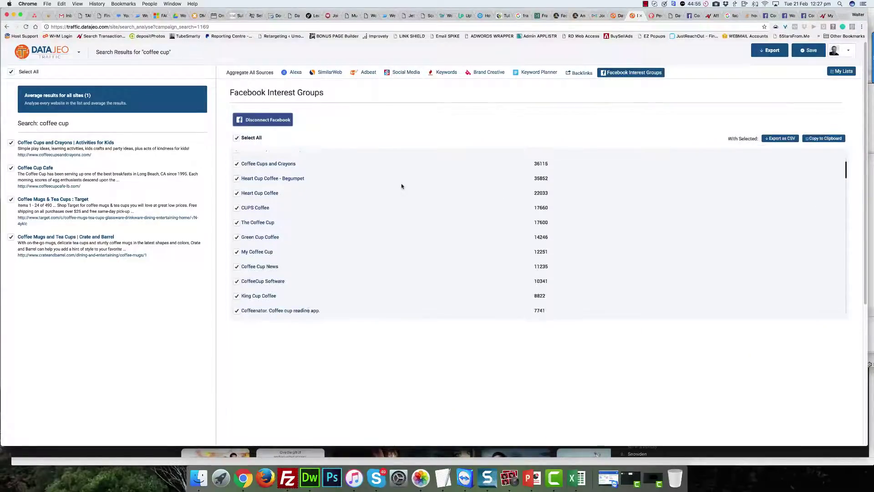
scroll(401, 186, up, 10)
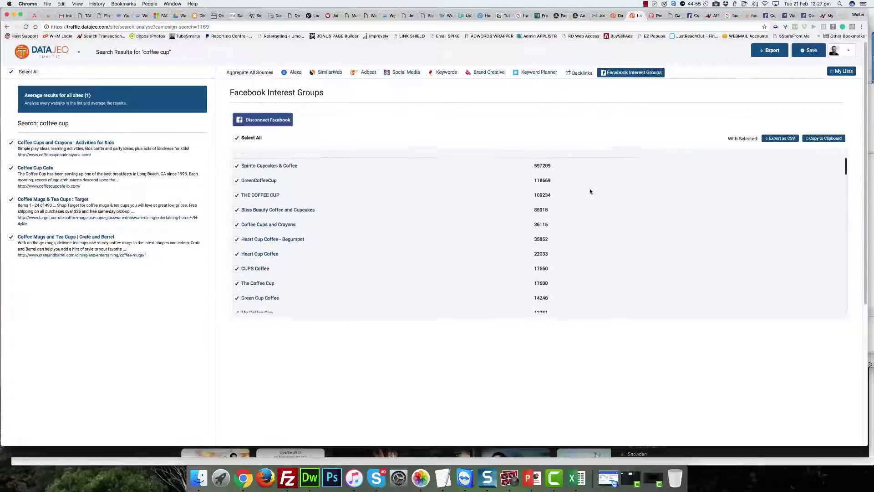
scroll(480, 233, down, 8)
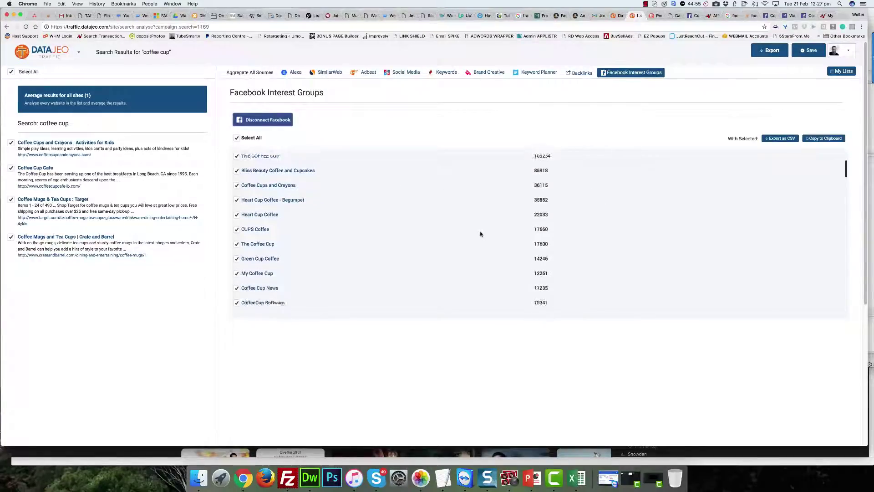
scroll(428, 214, up, 10)
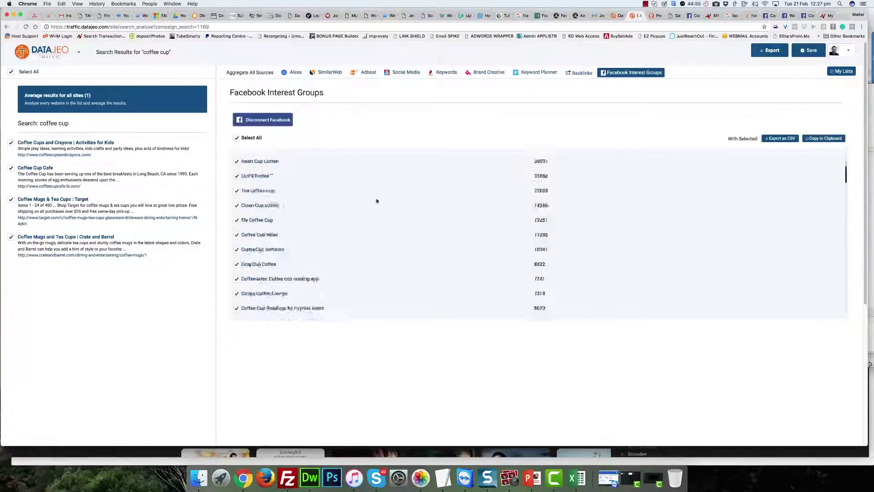
click(237, 138)
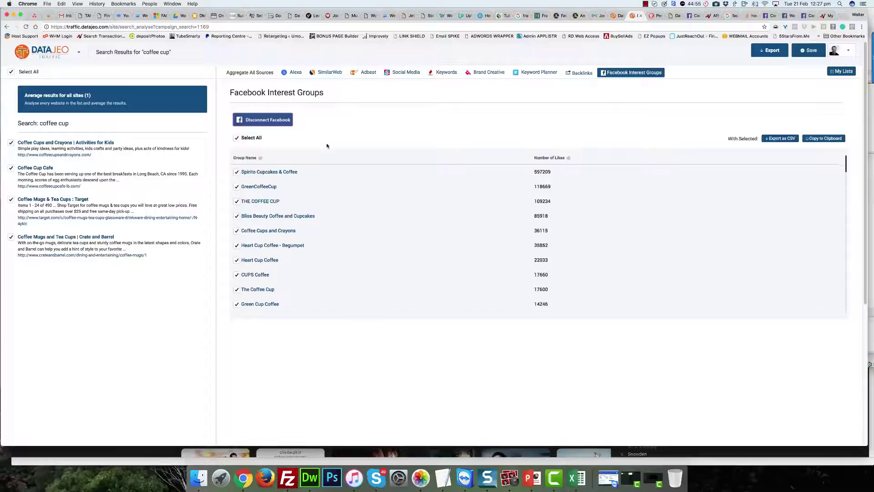
Step: Check the Alexa and SimilarWeb source data, and review Adbeat's key phrases, similar advertisers and recommended channels and publishers
click(296, 74)
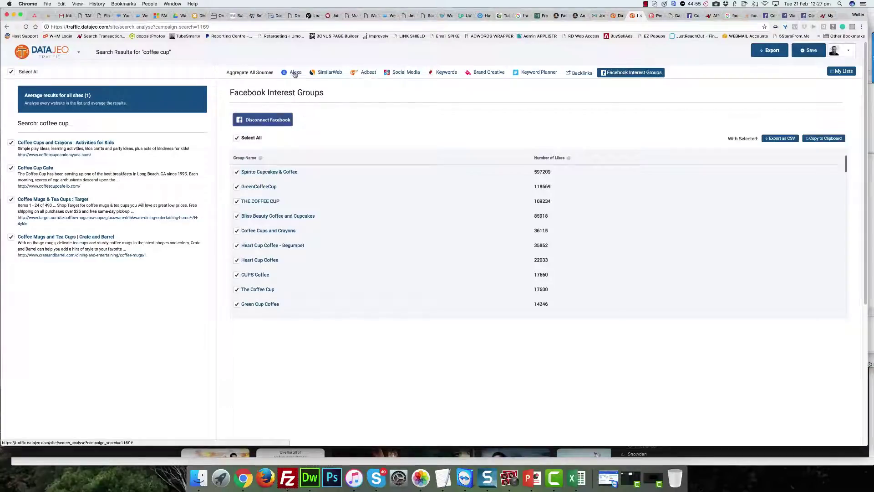
click(326, 73)
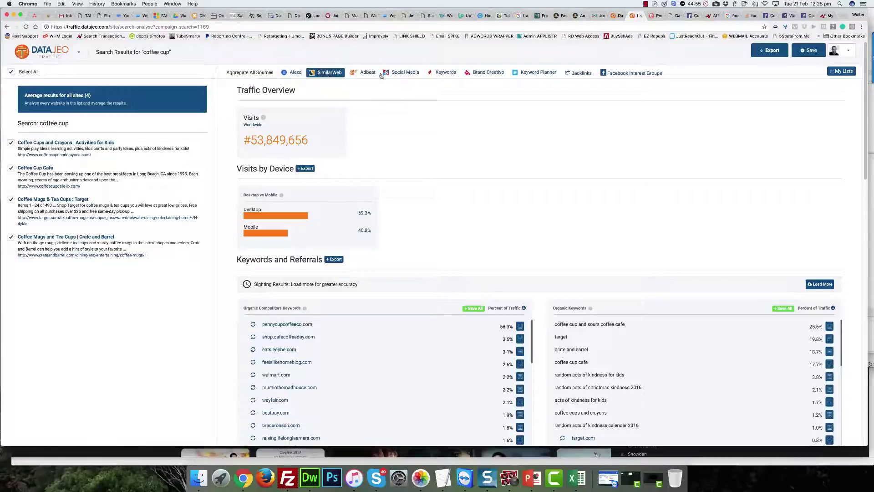
click(368, 74)
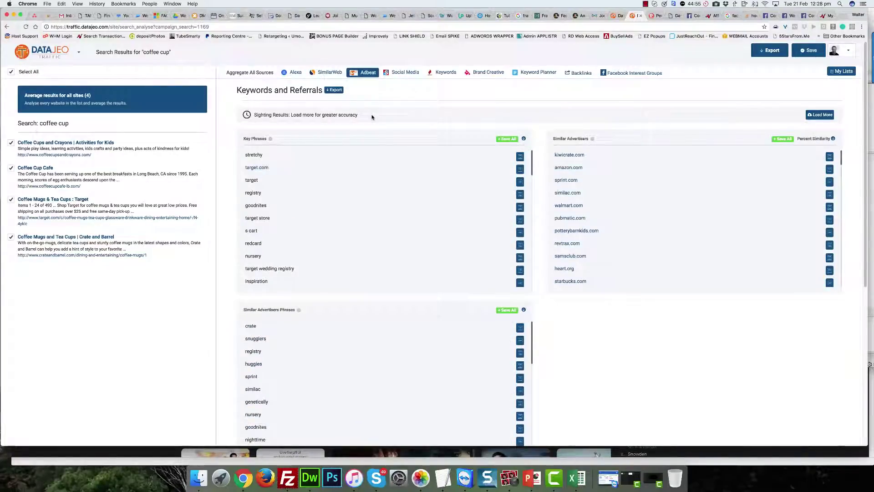
scroll(533, 278, down, 10)
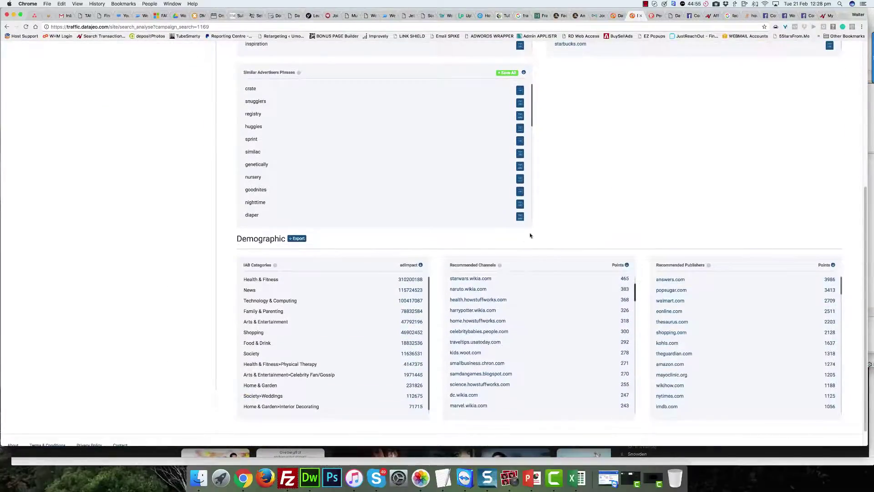
scroll(529, 236, down, 1)
scroll(530, 235, up, 4)
scroll(530, 236, up, 8)
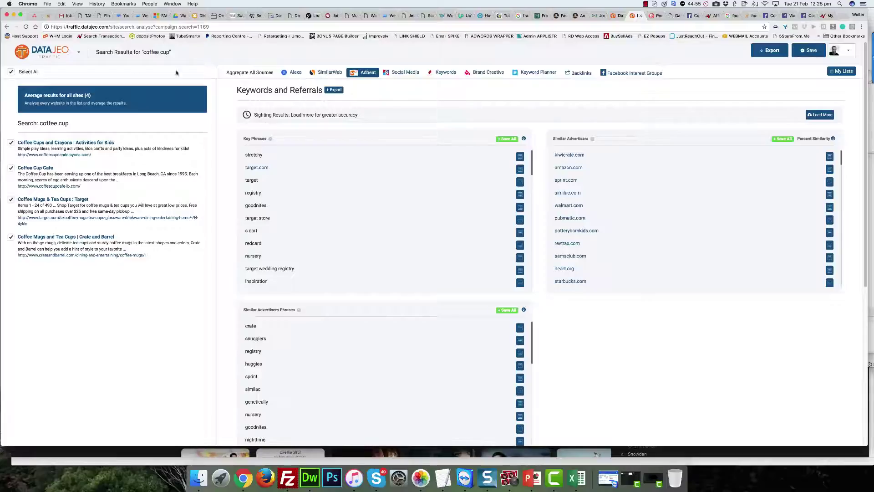
Step: Switch to DataJeo Tracking and open the overview of the DataJeo project
click(63, 54)
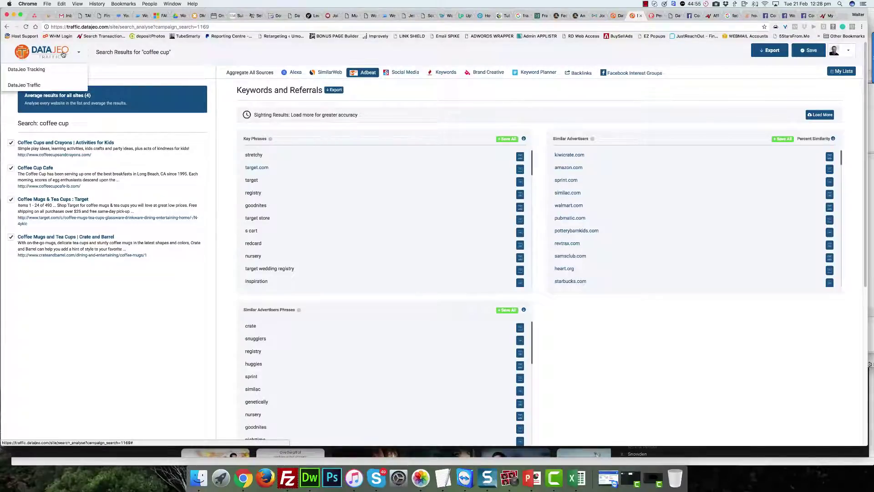
click(28, 69)
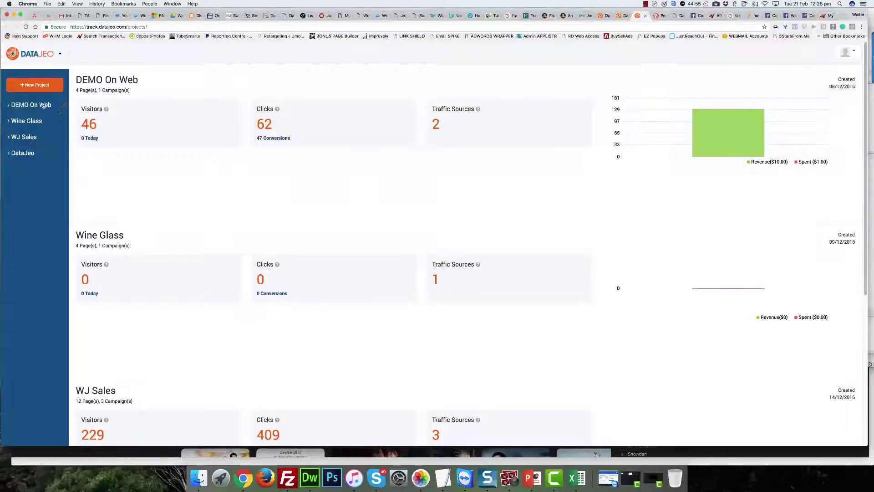
click(22, 153)
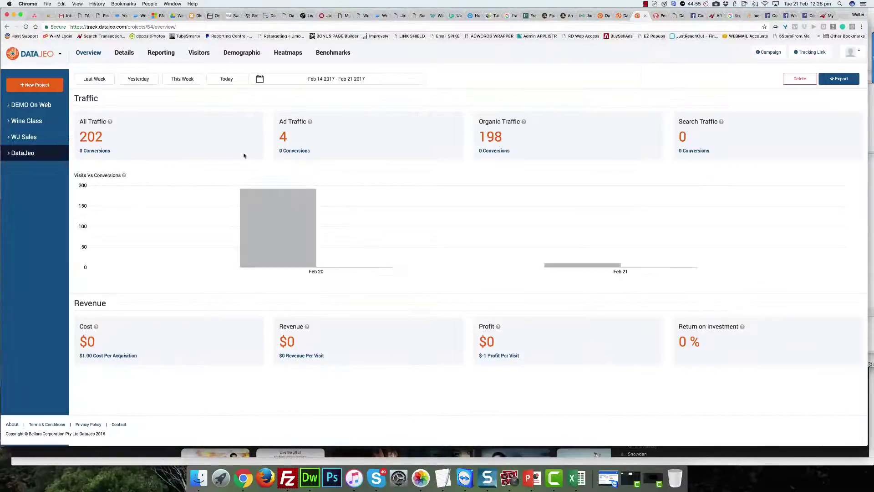
Step: Check the DataJeo project's reporting on traffic by sources, and open the WJ Sales project's overview
click(124, 53)
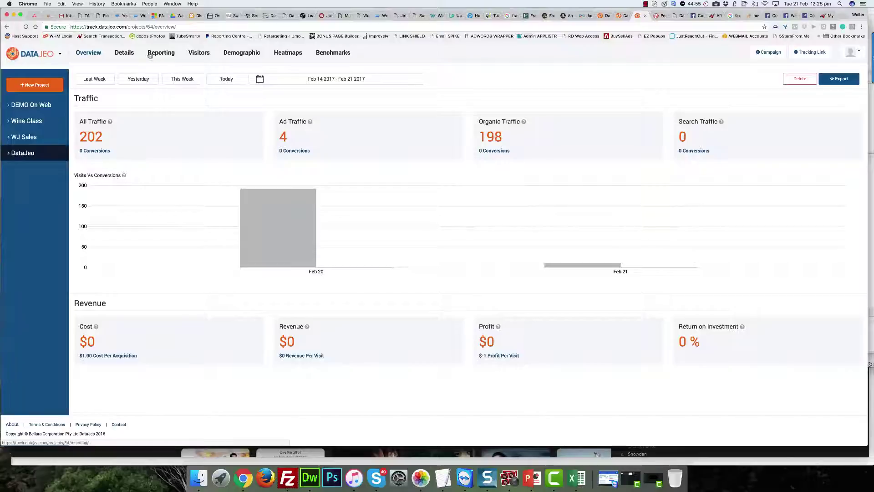
click(161, 53)
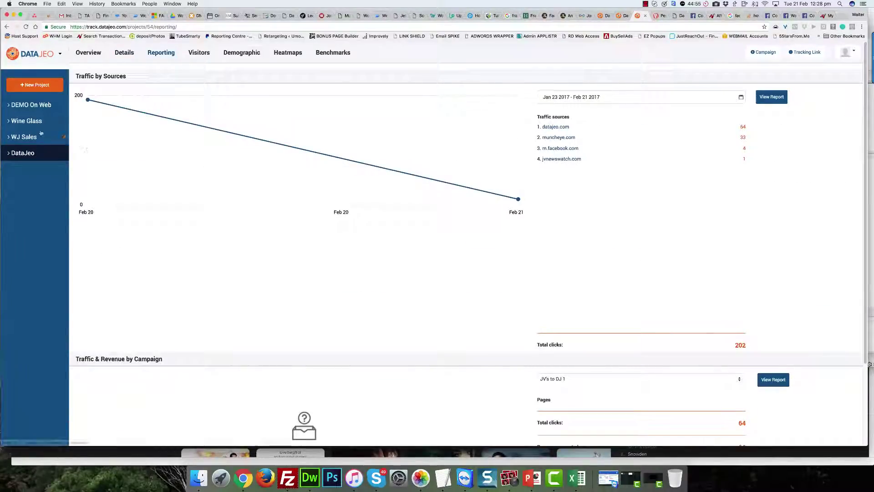
click(27, 138)
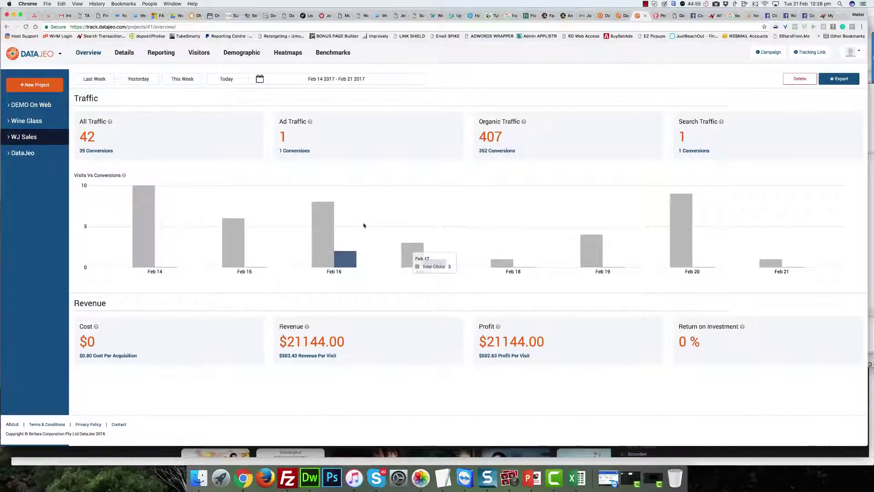
Step: Review the WJ Sales project's visitor list and check the visit details of the returning Australian visitor last seen Feb. 17, 2017
click(211, 53)
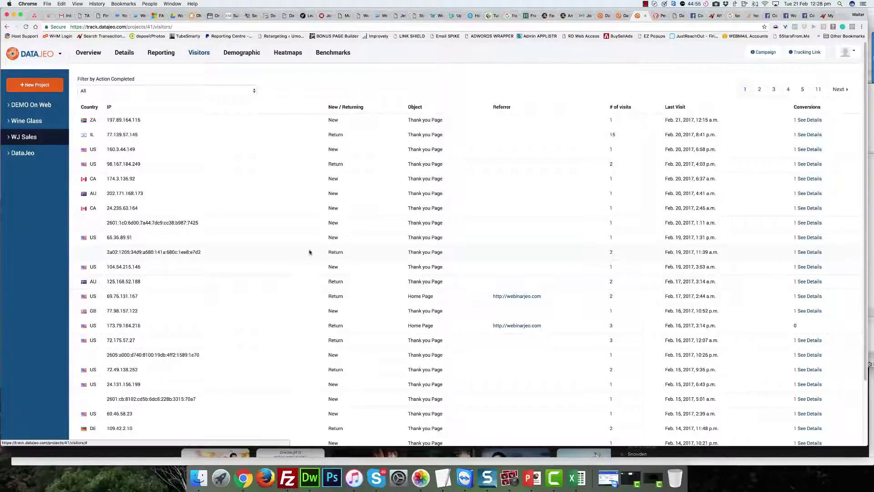
click(611, 282)
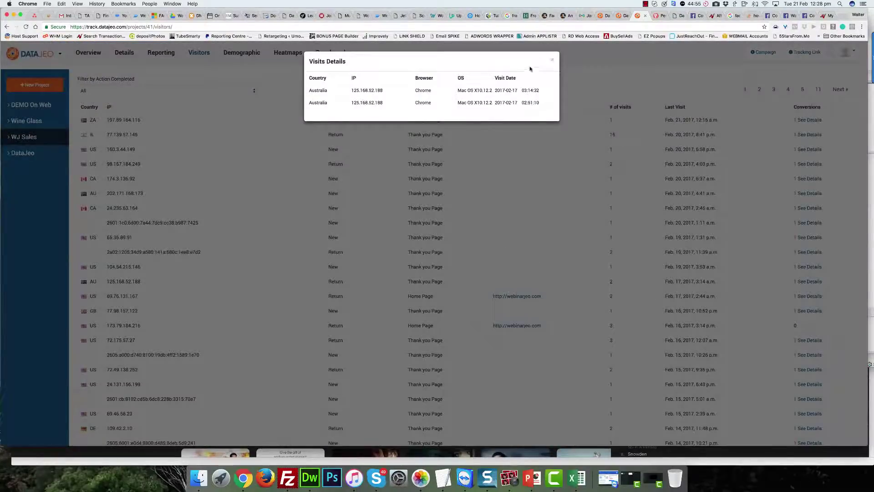
click(554, 61)
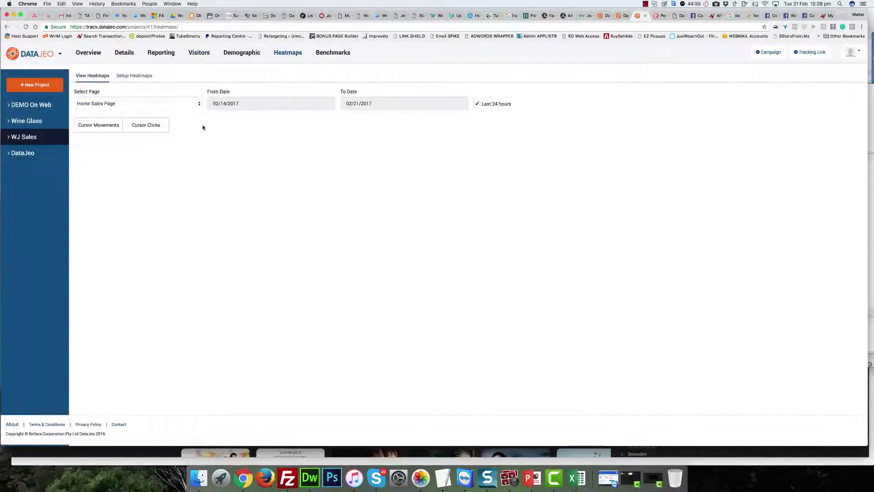
Step: Examine the cursor movements heatmap of the DataJeo project's Home Page, and return to the coffee cup results in DataJeo Traffic
click(30, 157)
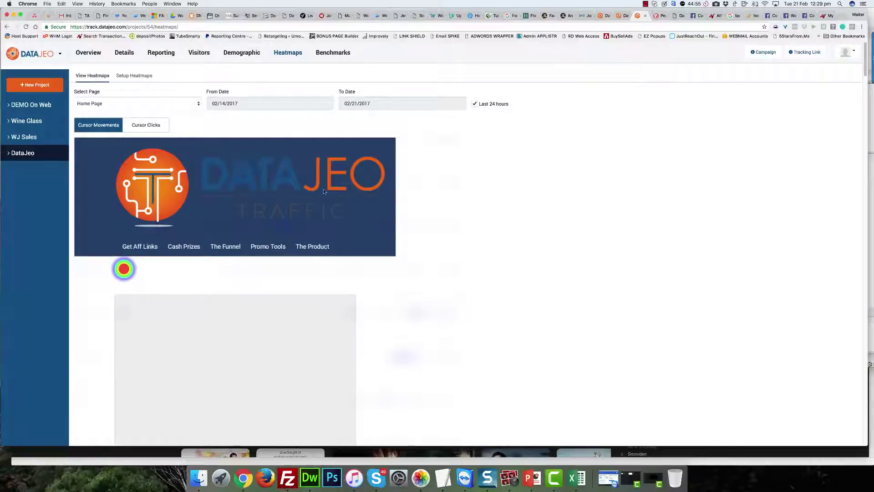
scroll(323, 192, down, 3)
scroll(324, 192, up, 3)
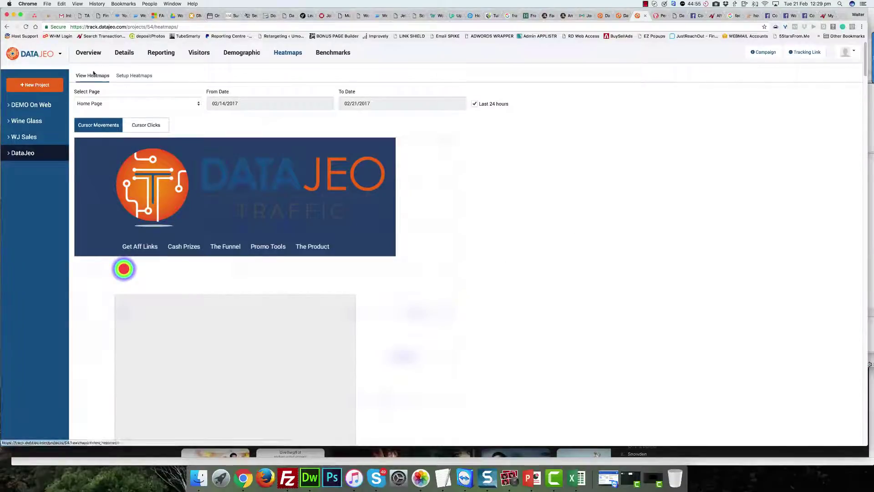
key(ctrl+shift+Tab)
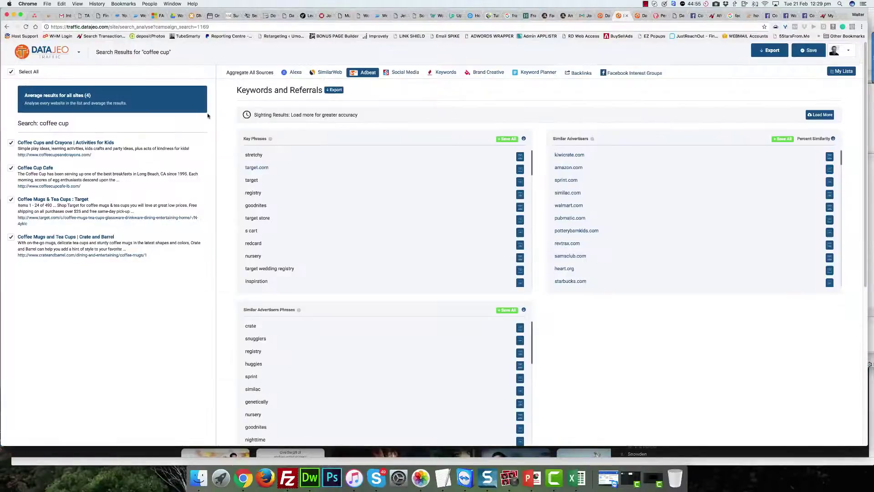